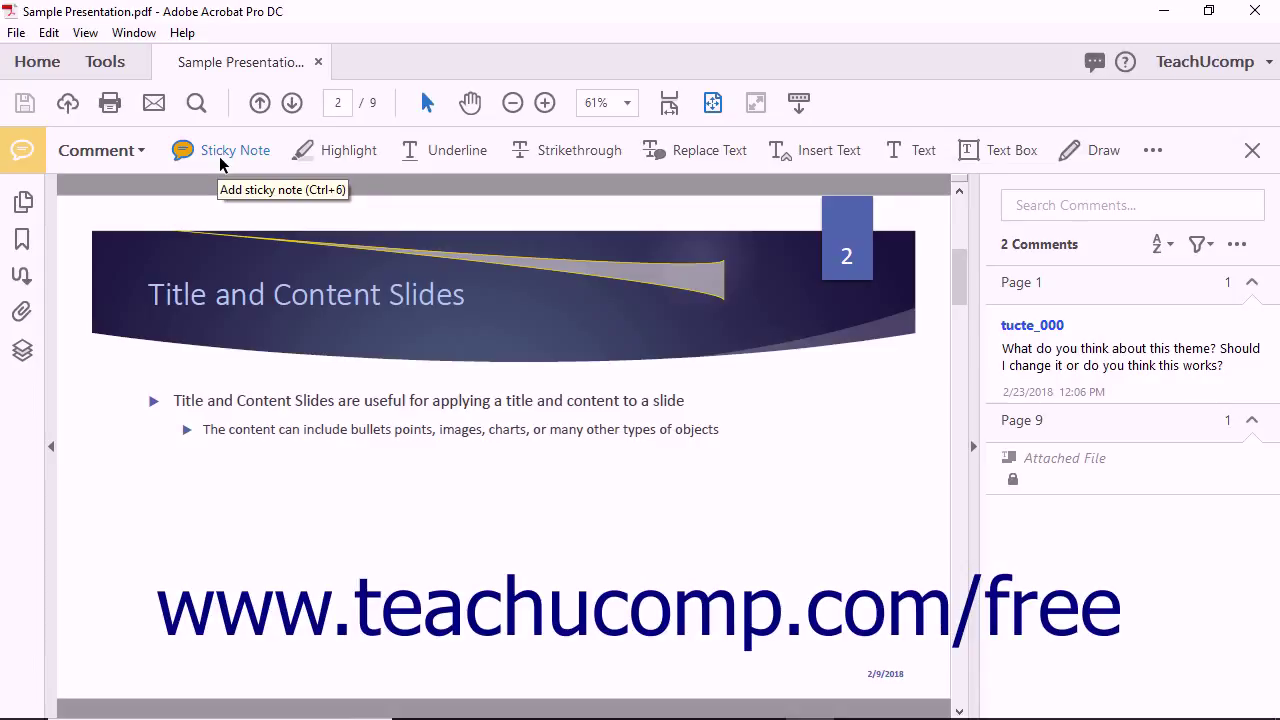
Step: Add a sticky note above the page 2 title reading "Change the slide content."
left_click(219, 156)
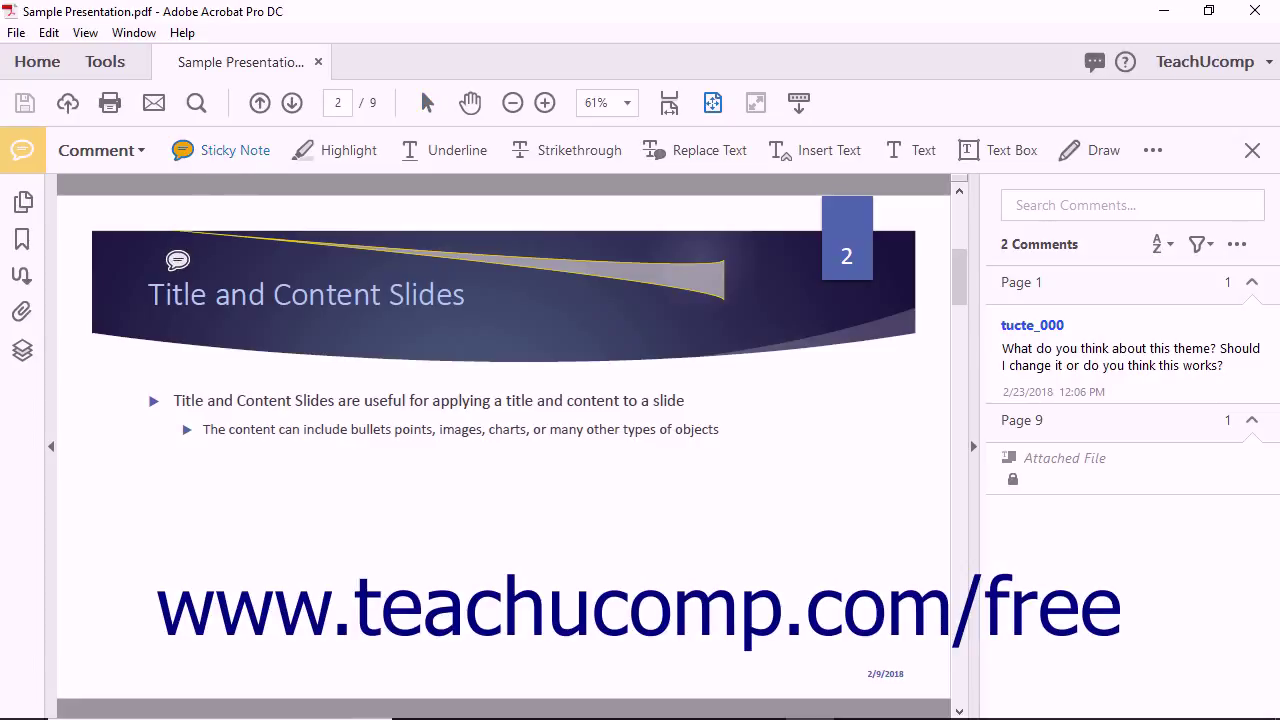
left_click(177, 260)
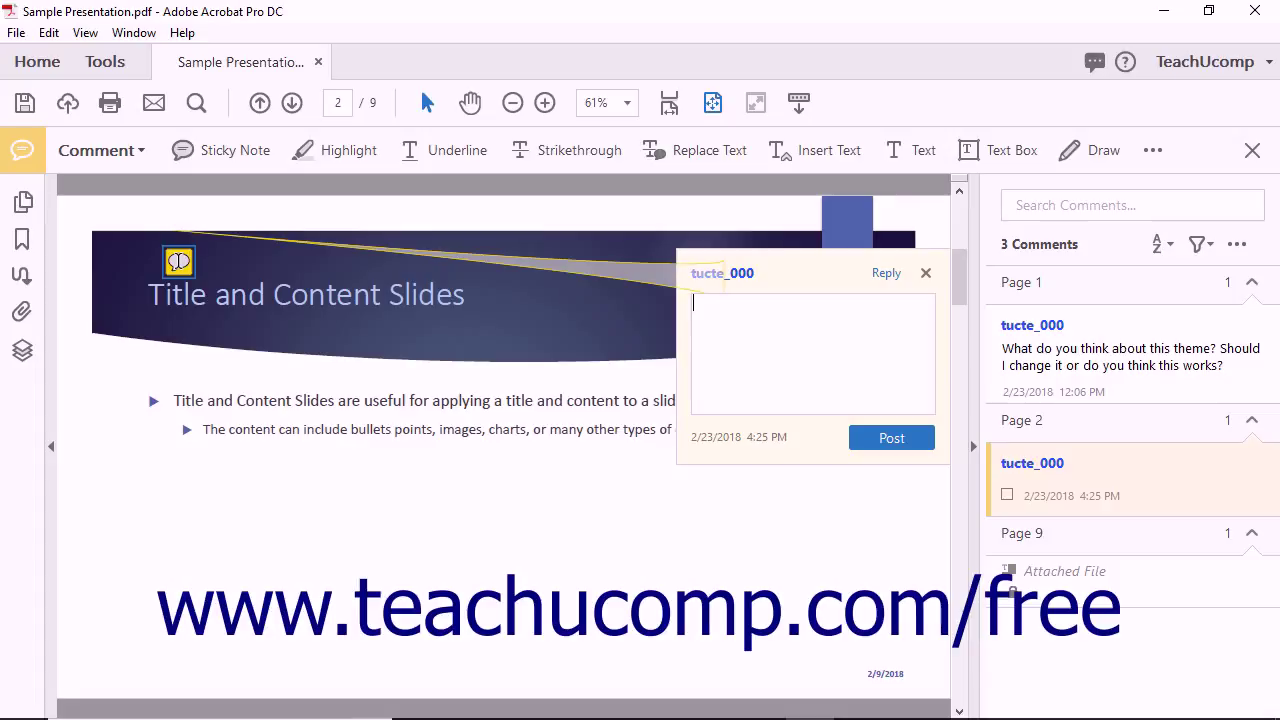
type("Change the slide content.")
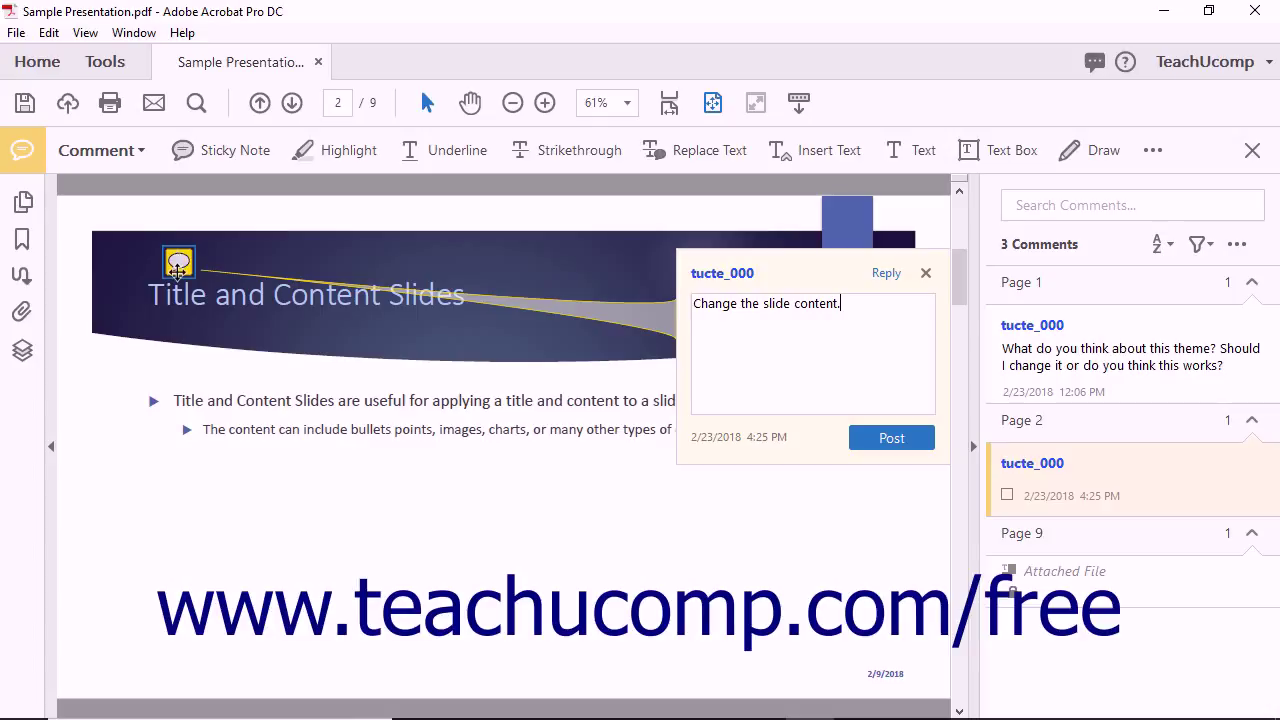
Step: Move the sticky note's pop-up closer to its icon, enlarge it, and close it
left_click_drag(790, 274, 433, 262)
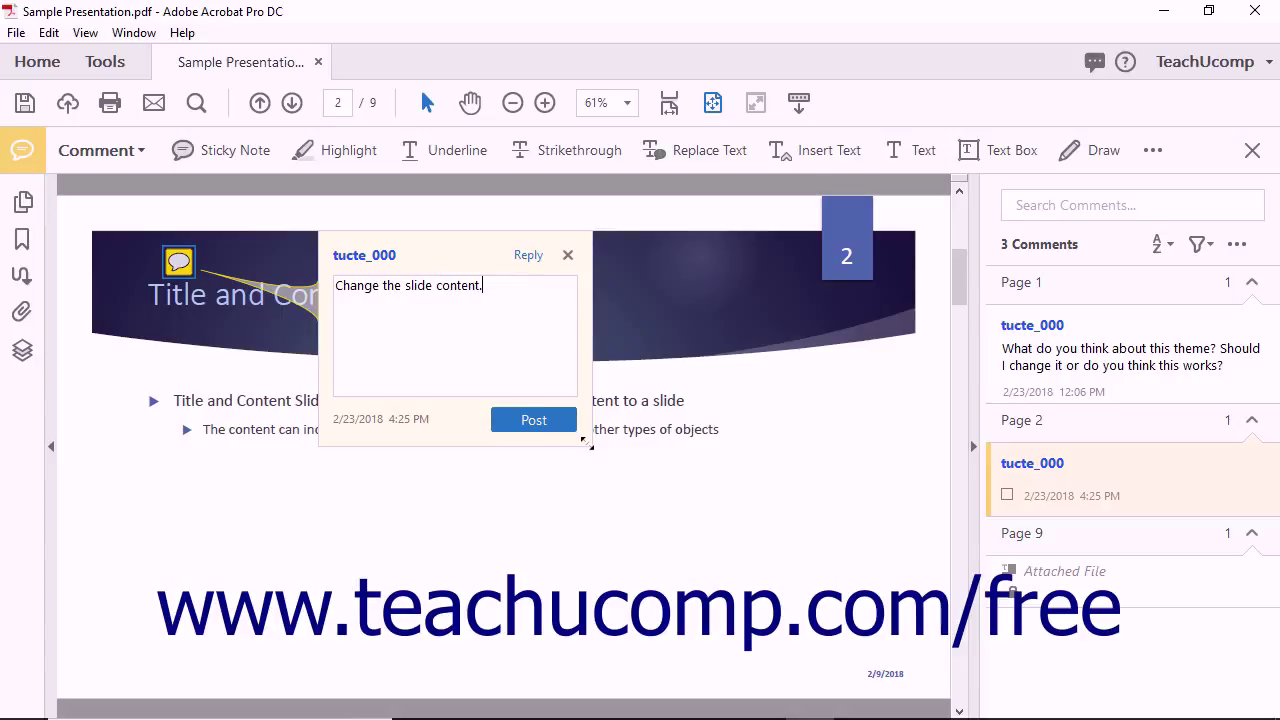
left_click_drag(588, 446, 632, 530)
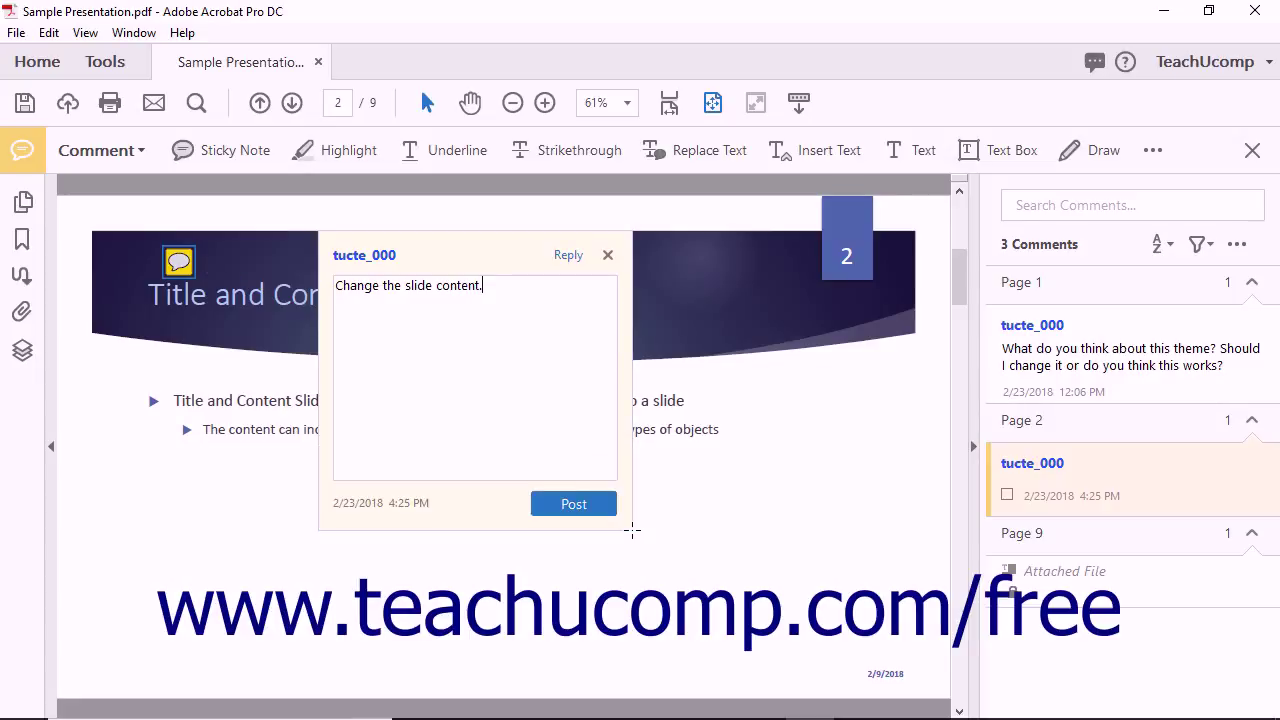
left_click(709, 393)
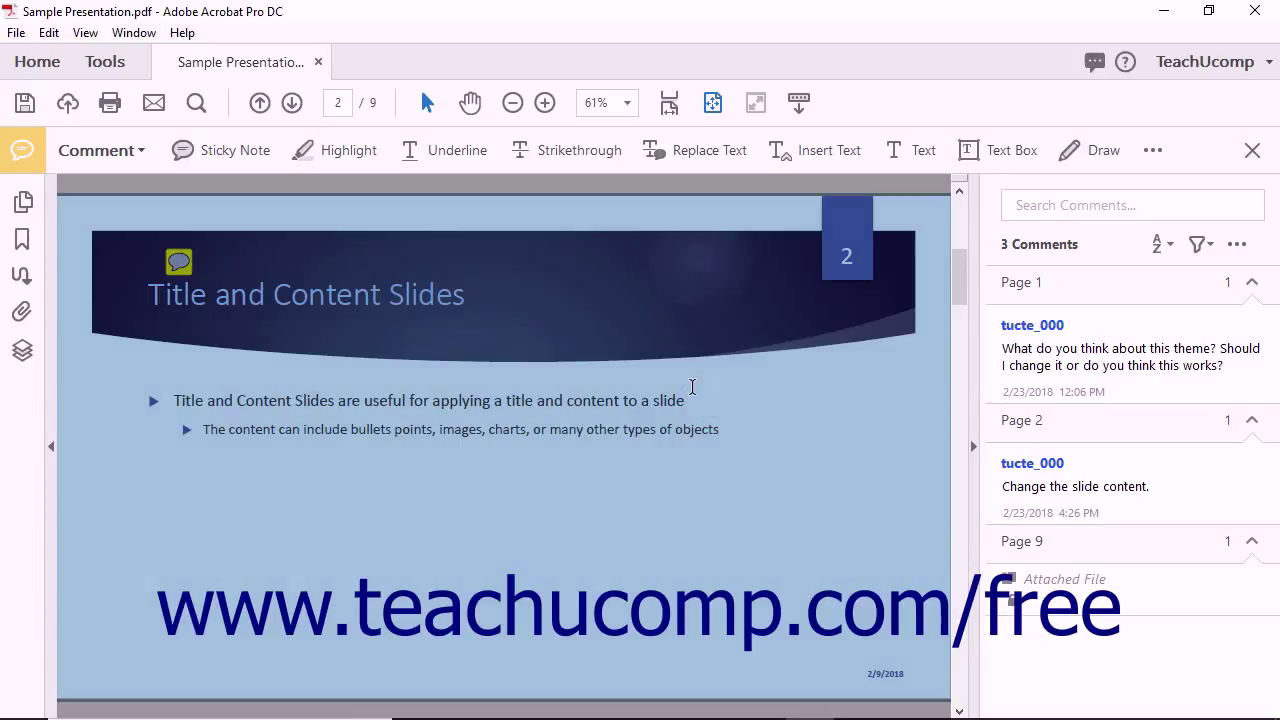
left_click(707, 400)
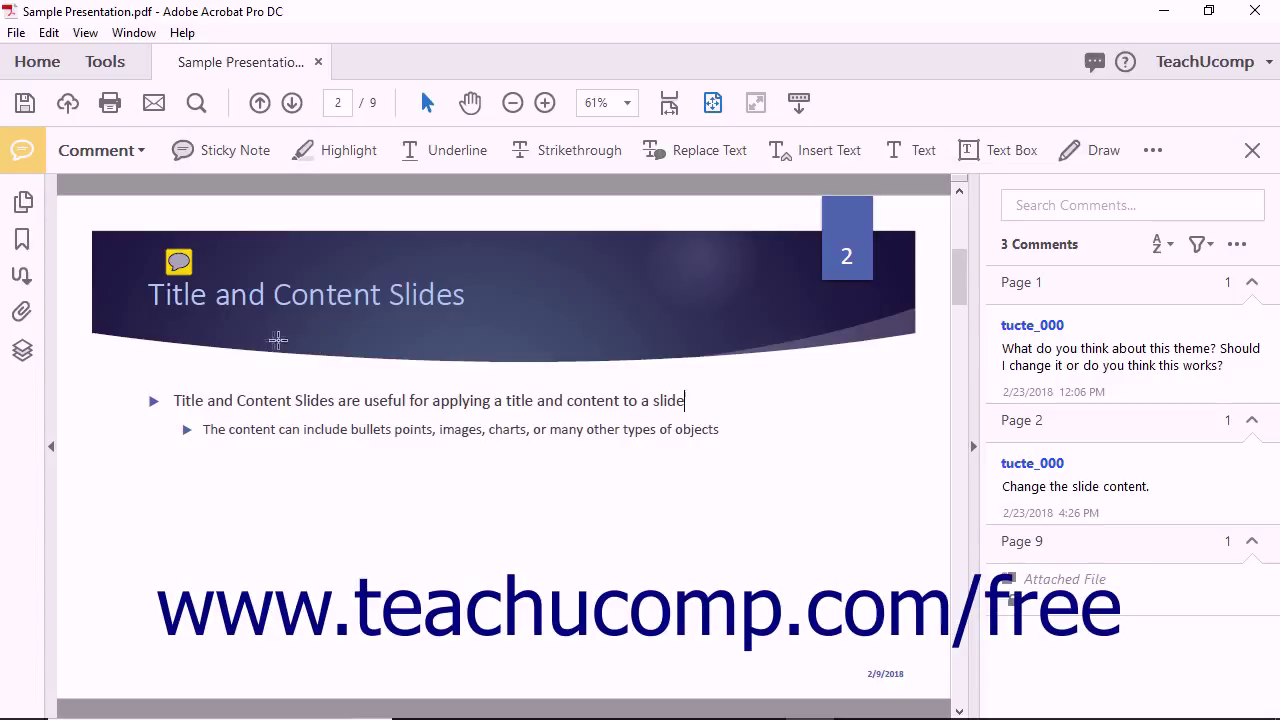
Step: Preview the sticky note's comment on page 2, open its pop-up and close it again
mouse_move(186, 262)
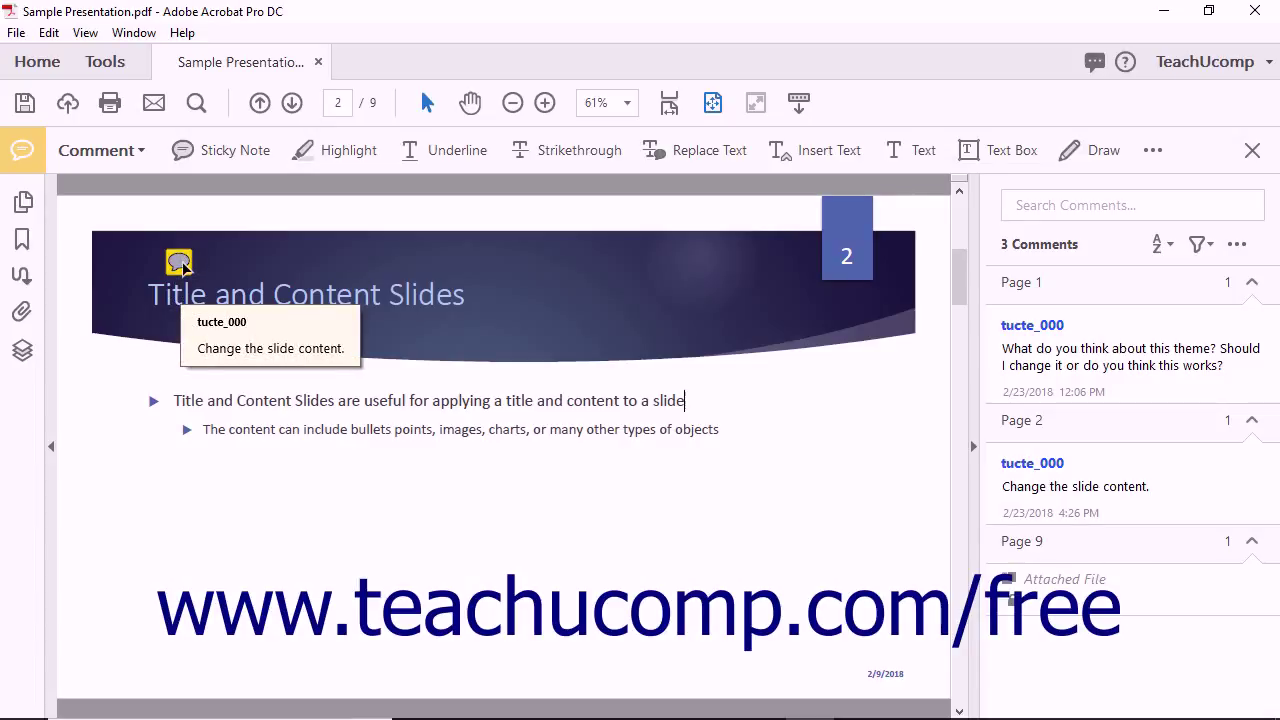
double_click(182, 264)
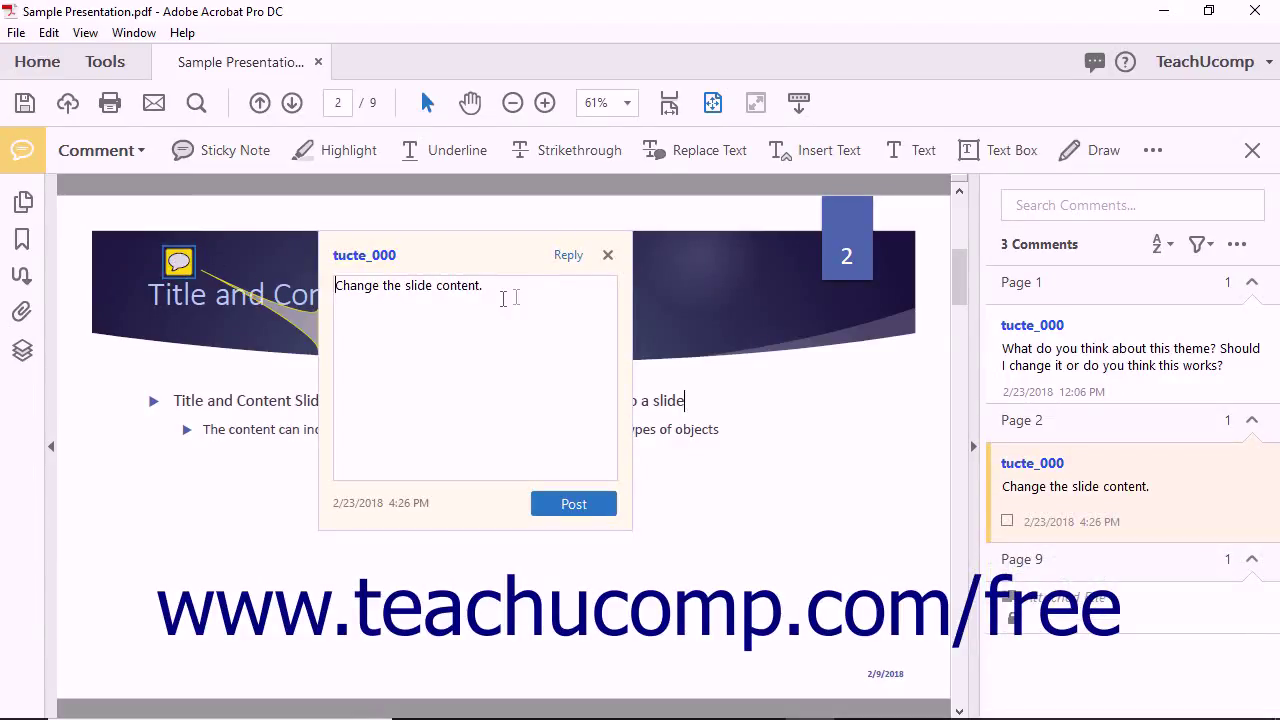
left_click(607, 255)
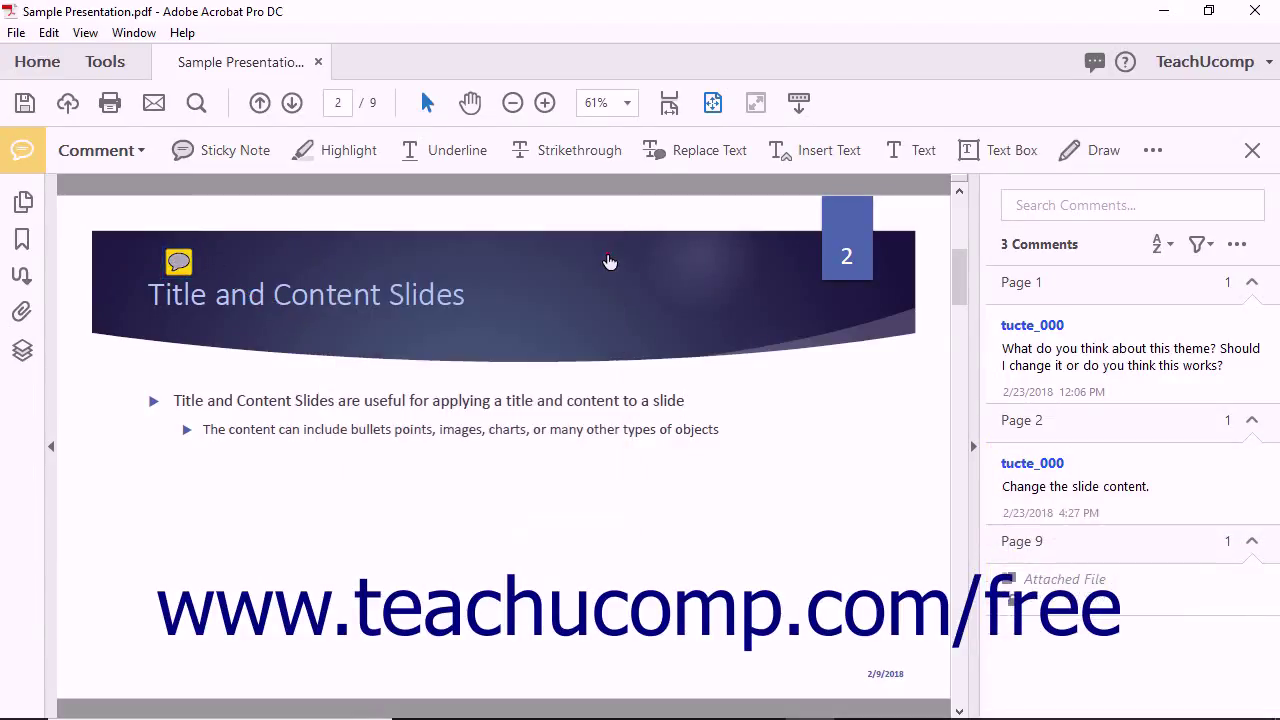
Step: Highlight the entire first bullet line on page 2 and underline "The content" in the sub-bullet
left_click(342, 152)
left_click_drag(173, 399, 687, 400)
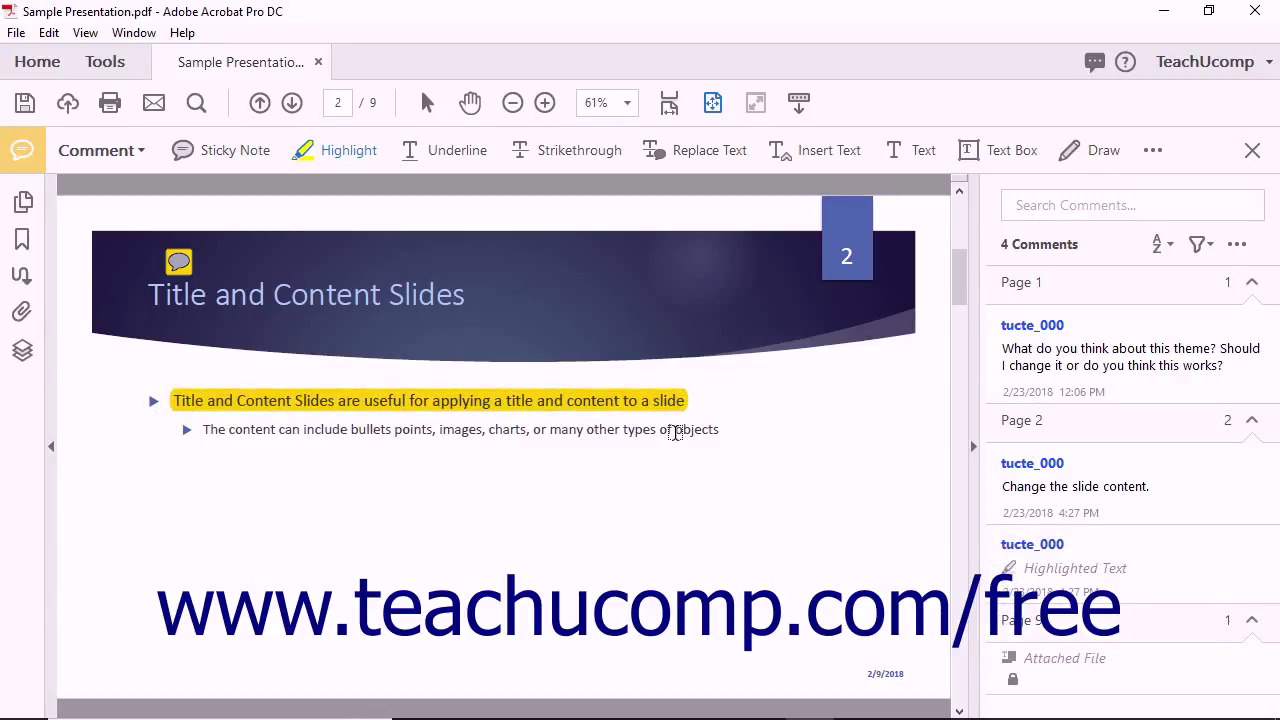
left_click(451, 153)
left_click_drag(204, 428, 276, 430)
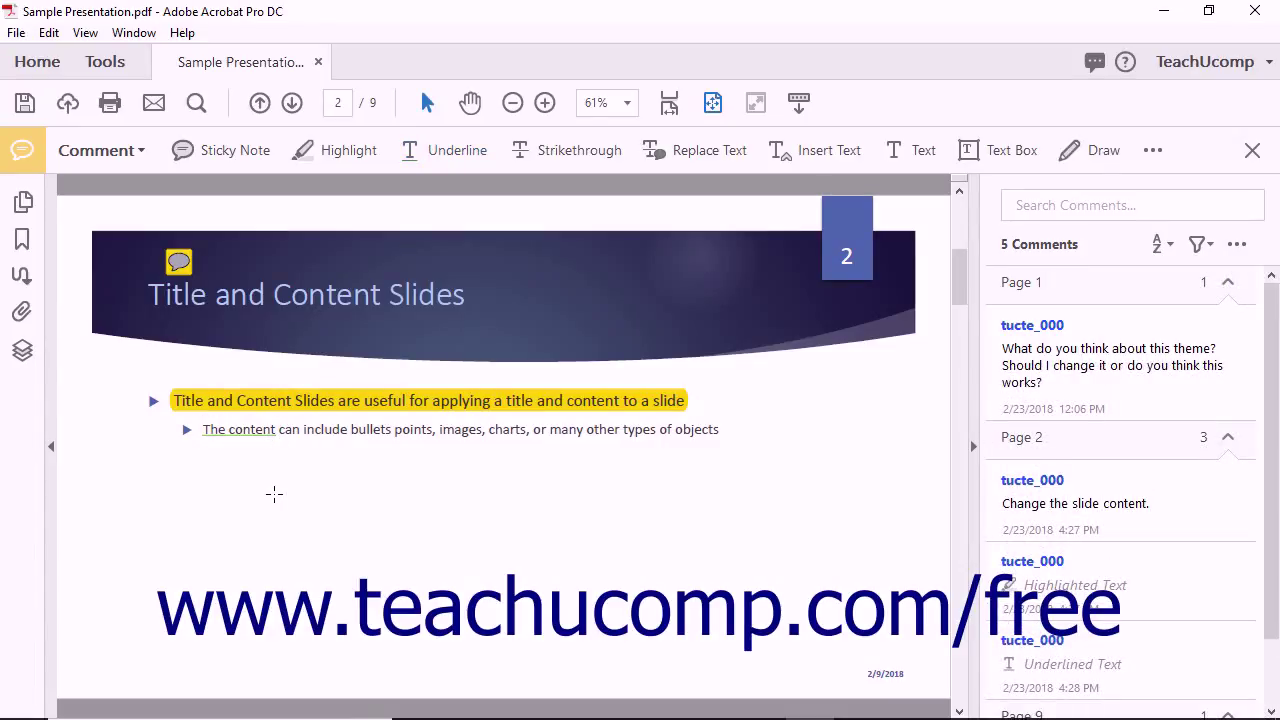
Step: Mark the word "Slides" in the page 2 title with a strikethrough
left_click(556, 152)
left_click_drag(396, 294, 464, 296)
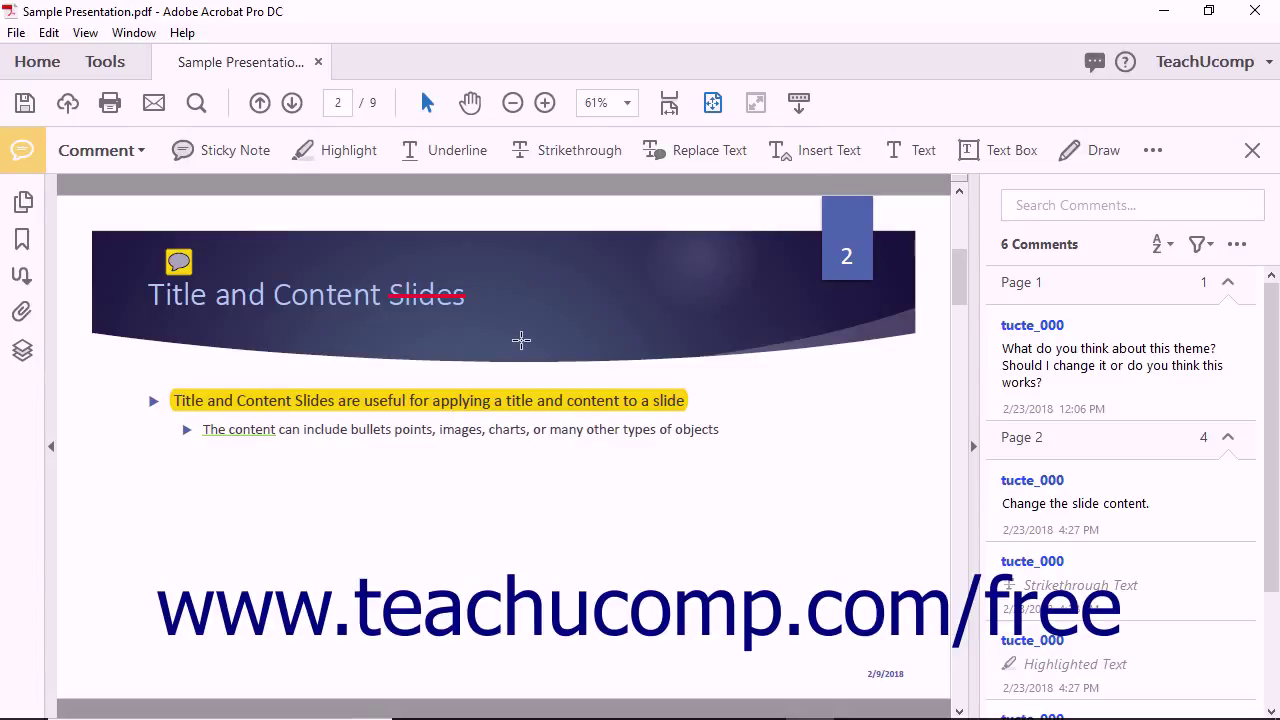
Step: Mark "objects" at the end of the sub-bullet for replacement with "content" and post the comment
left_click(688, 154)
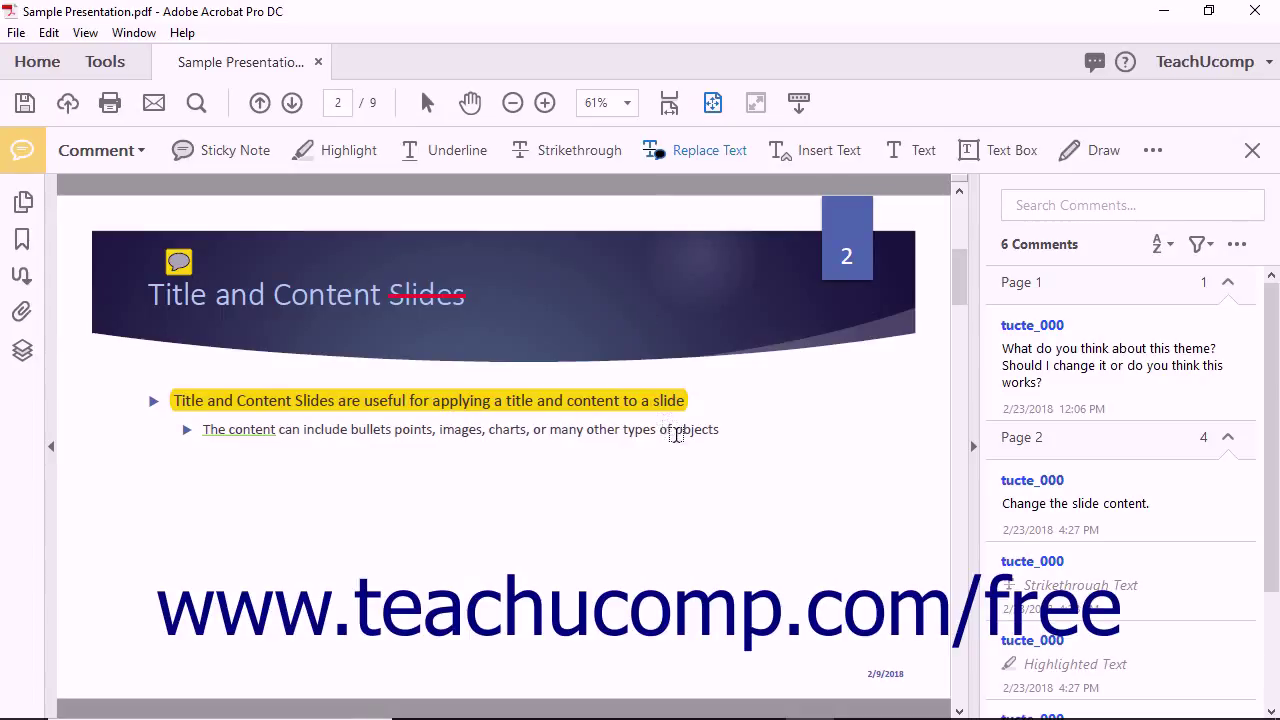
left_click_drag(675, 431, 719, 431)
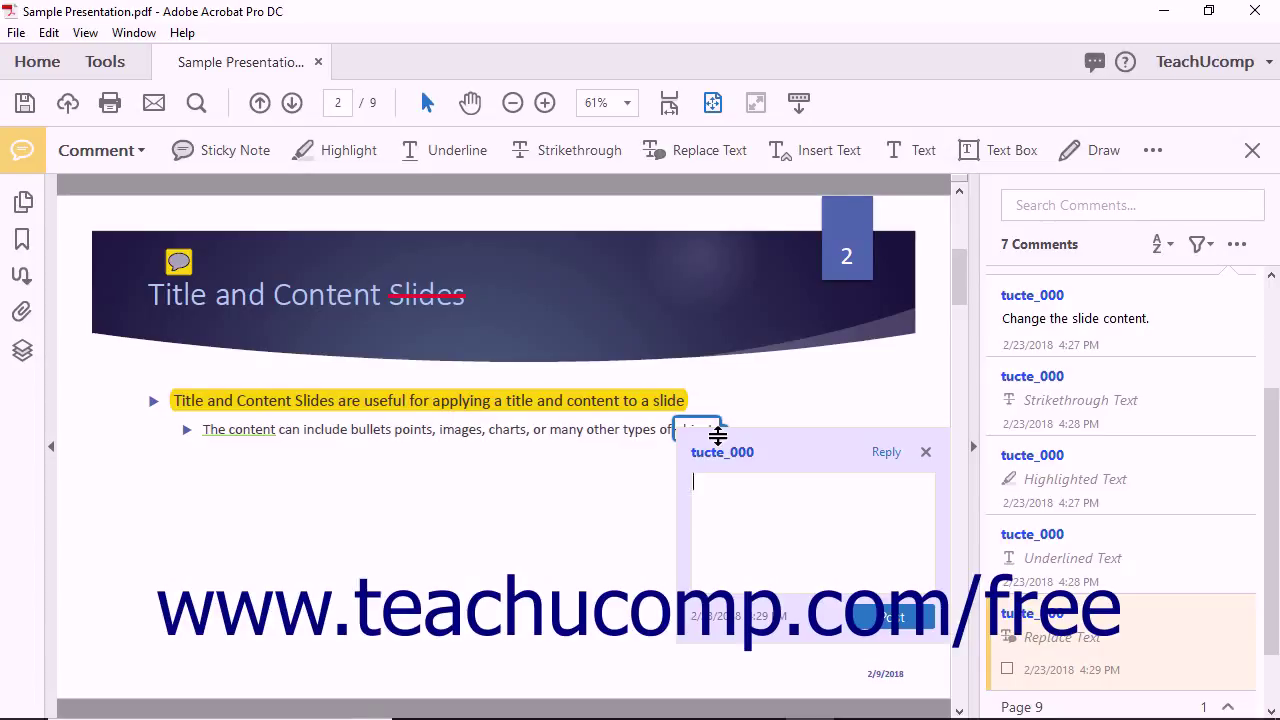
type("content")
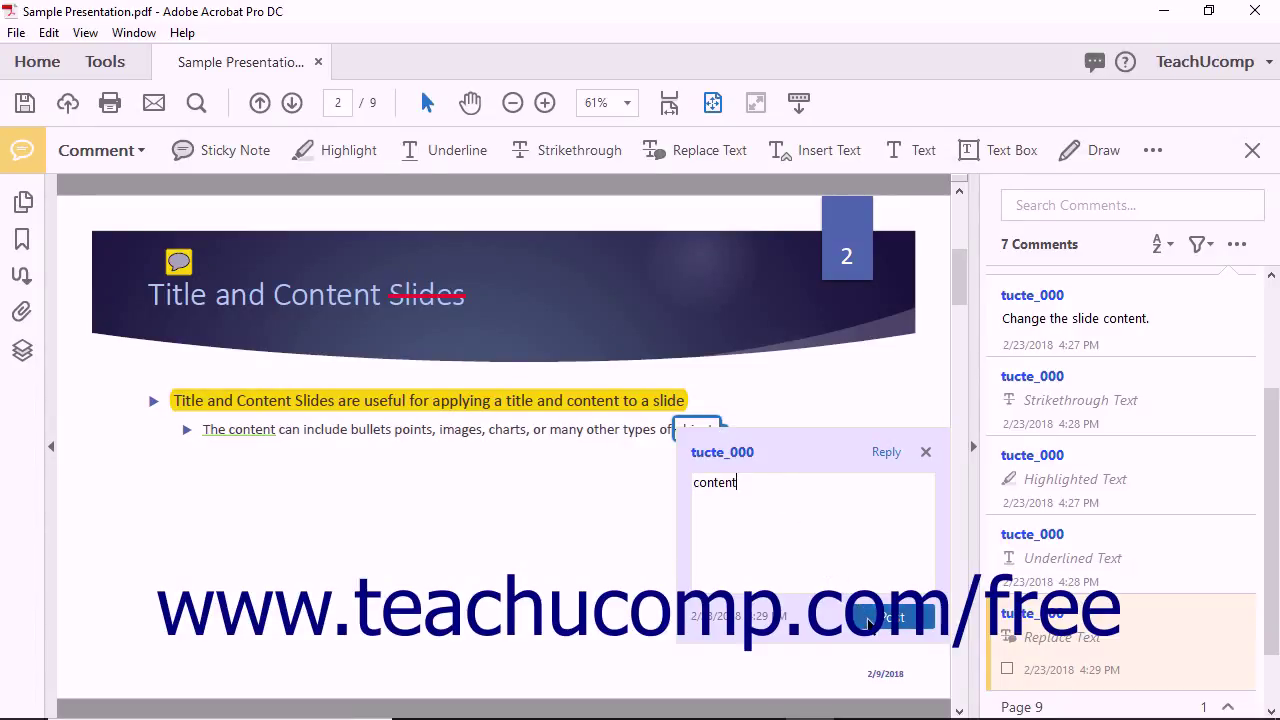
left_click(868, 620)
left_click(925, 452)
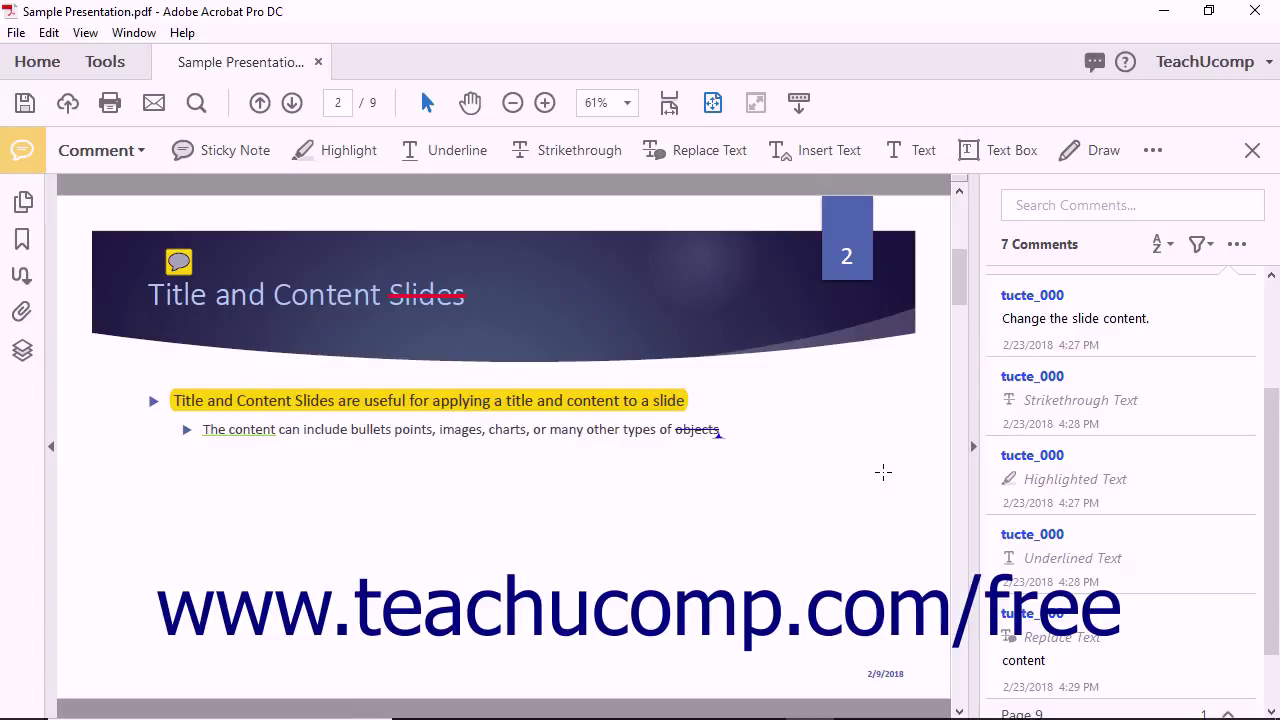
Step: Add an insert-text comment before the page 2 title reading "Slide Layouts:" and post it
left_click(822, 150)
left_click(150, 298)
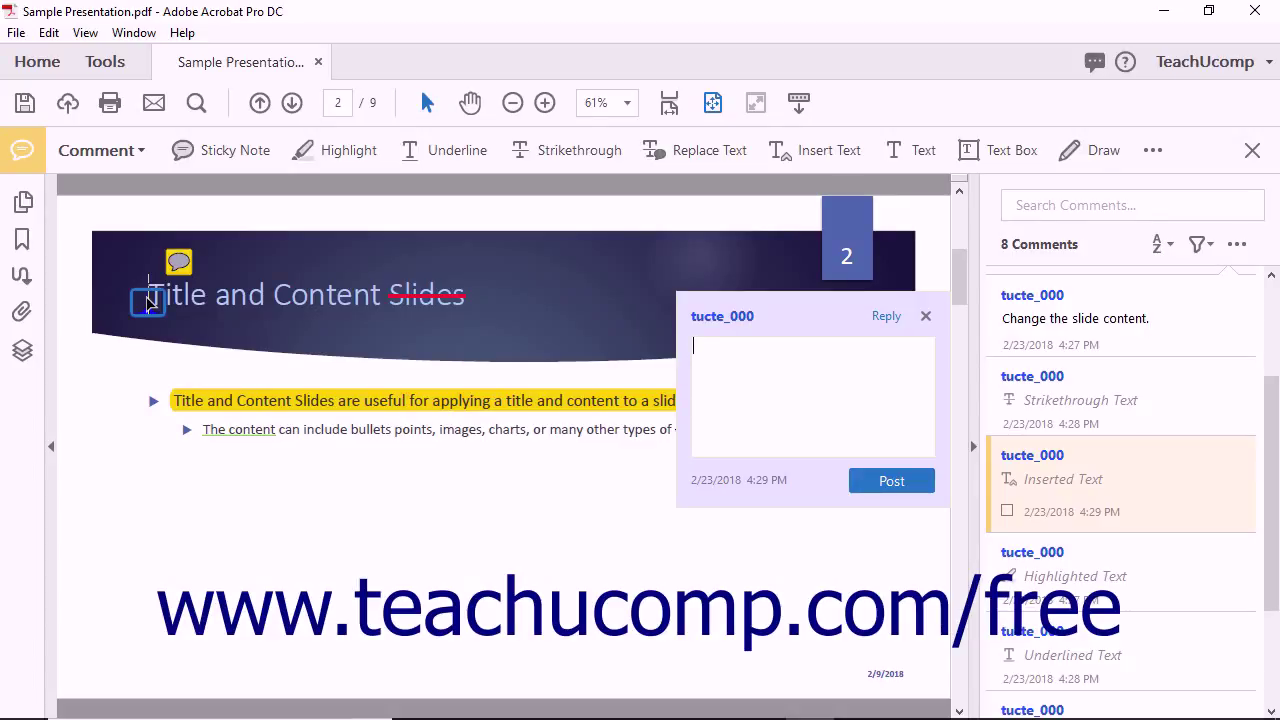
type("Slide Layouts:")
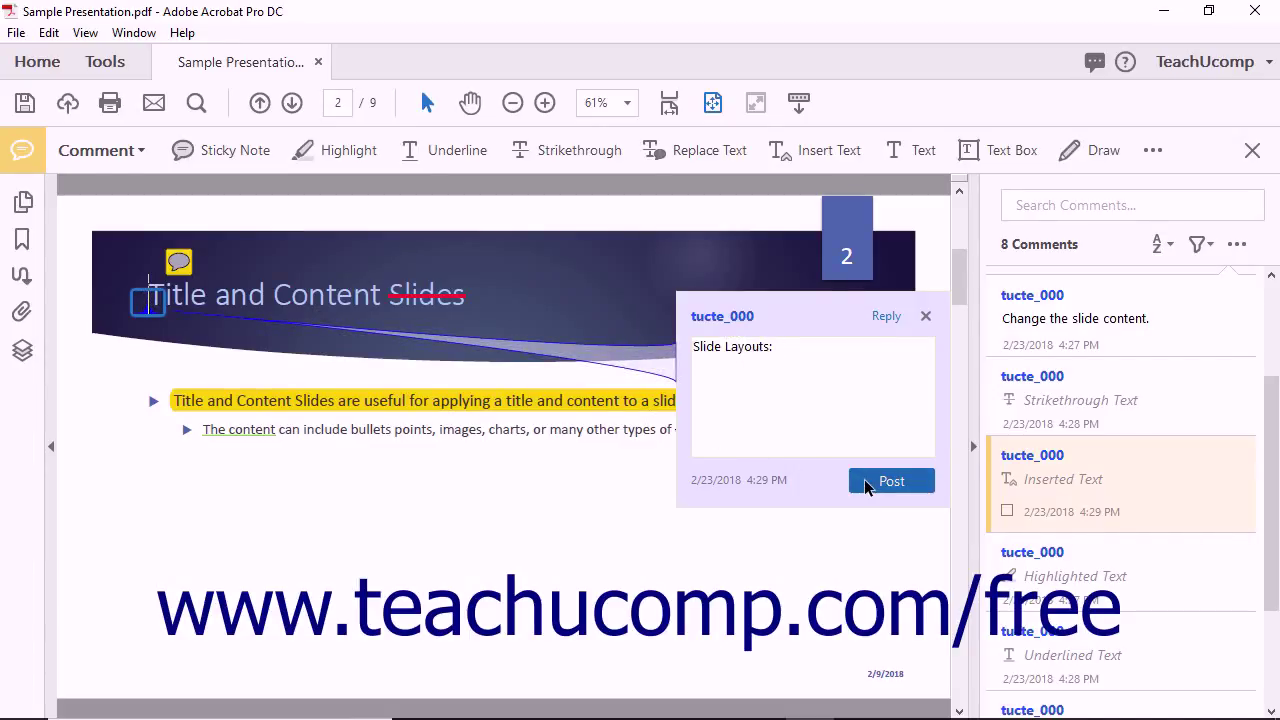
left_click(866, 481)
left_click(925, 316)
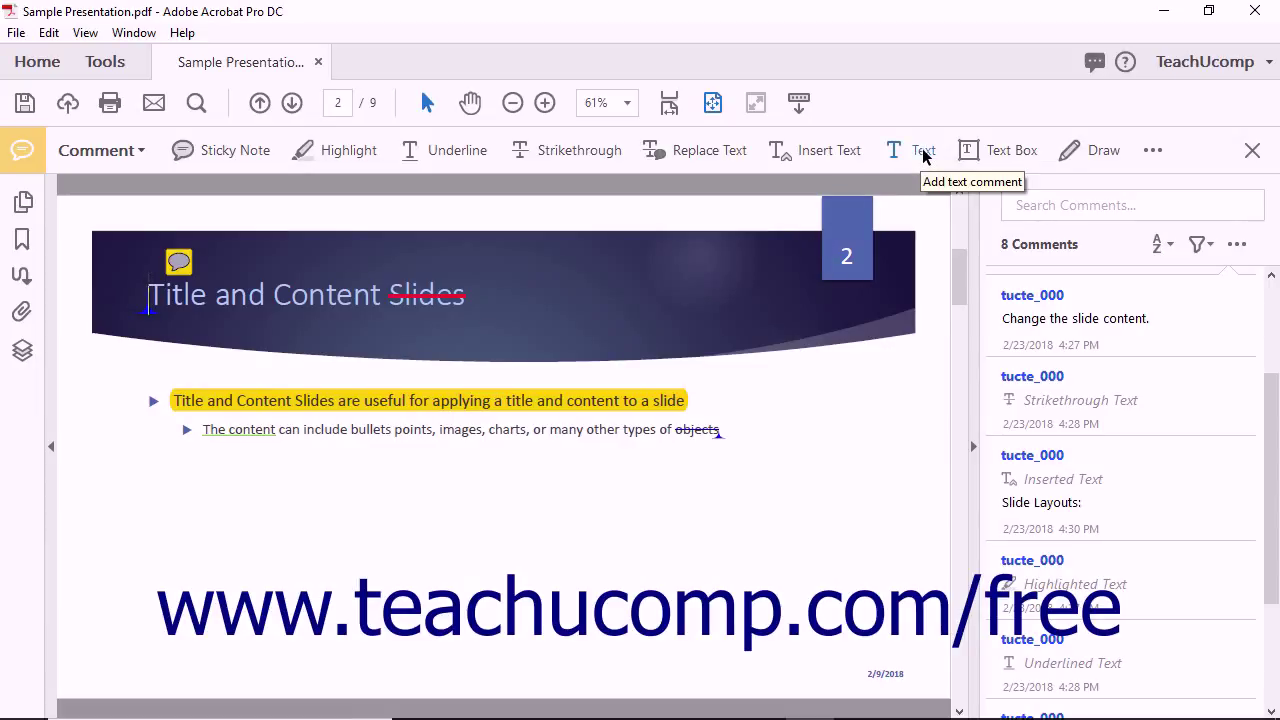
Step: Add the text comment "New text comment" below the bullets and format it in pink at size 18
left_click(920, 152)
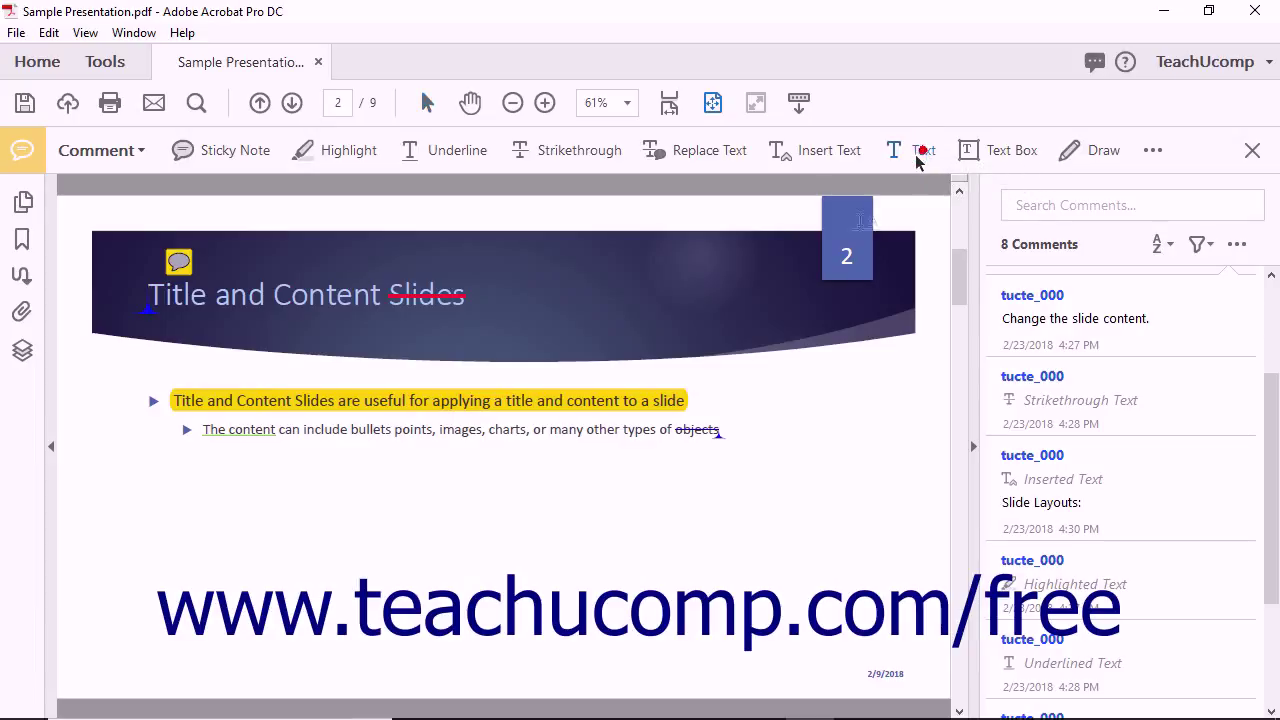
left_click(164, 493)
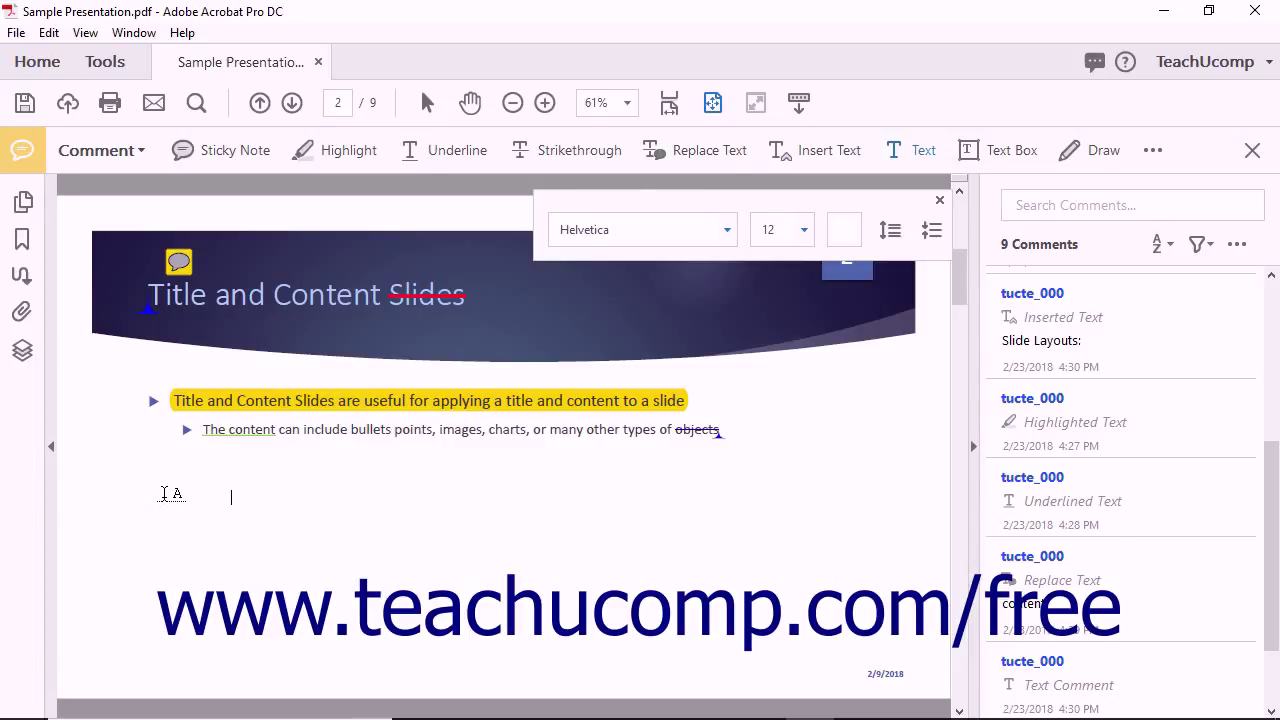
key("ctrl+a")
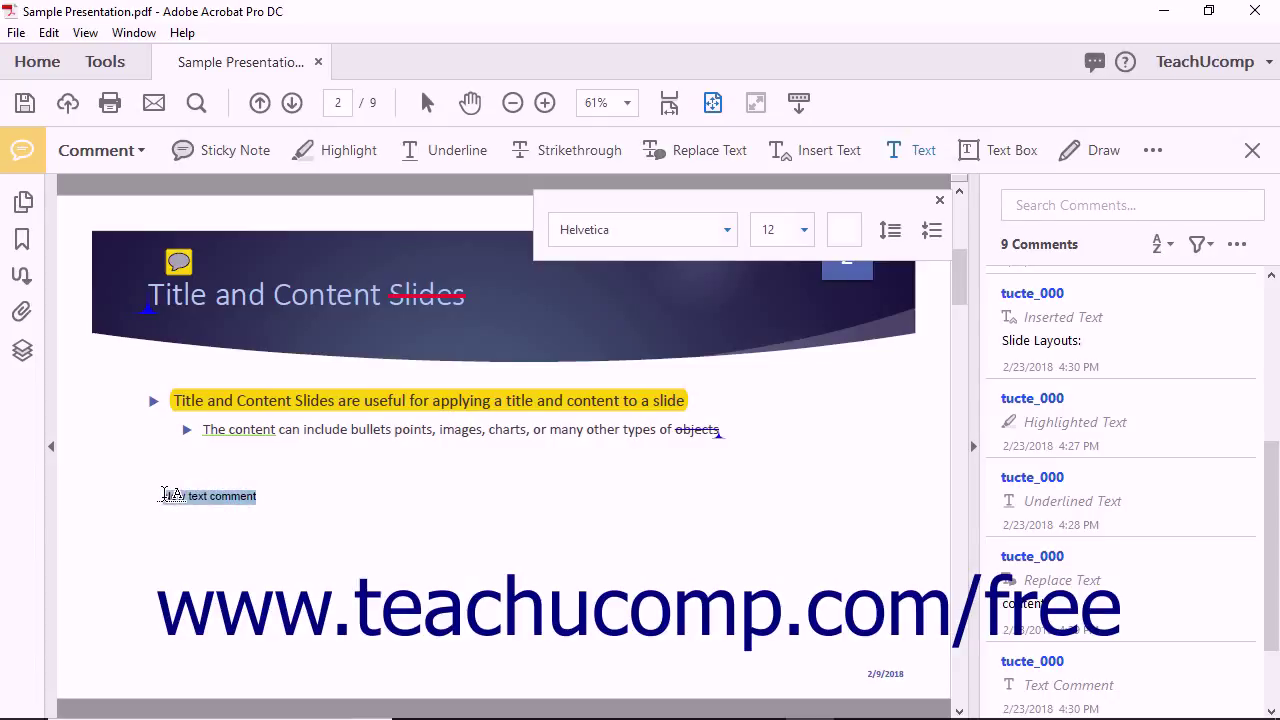
left_click(843, 229)
left_click(802, 325)
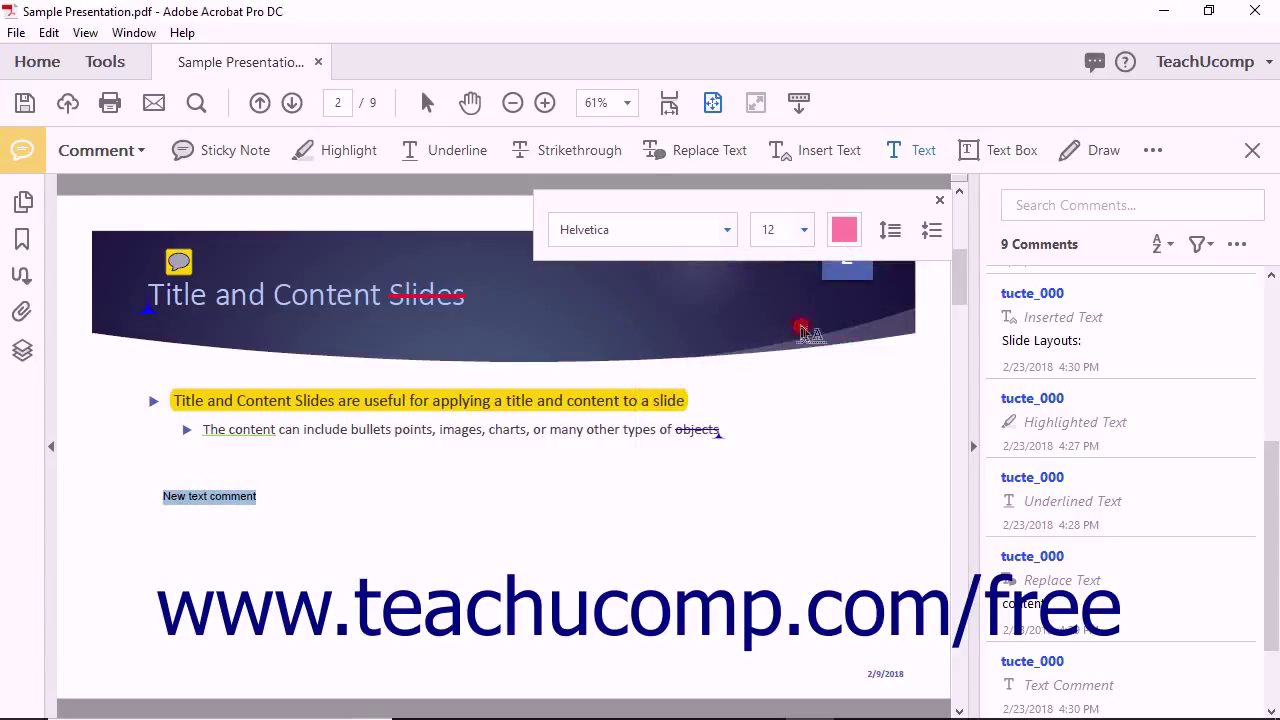
left_click(802, 231)
left_click(789, 375)
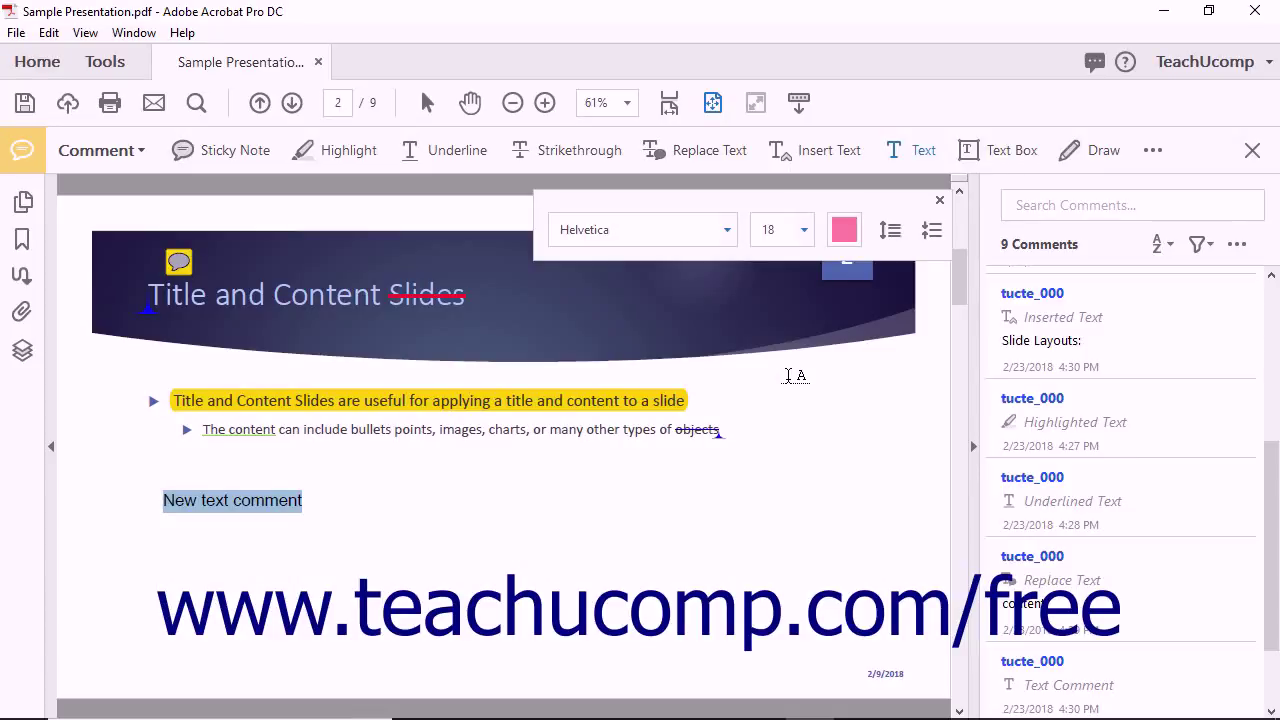
left_click(255, 497)
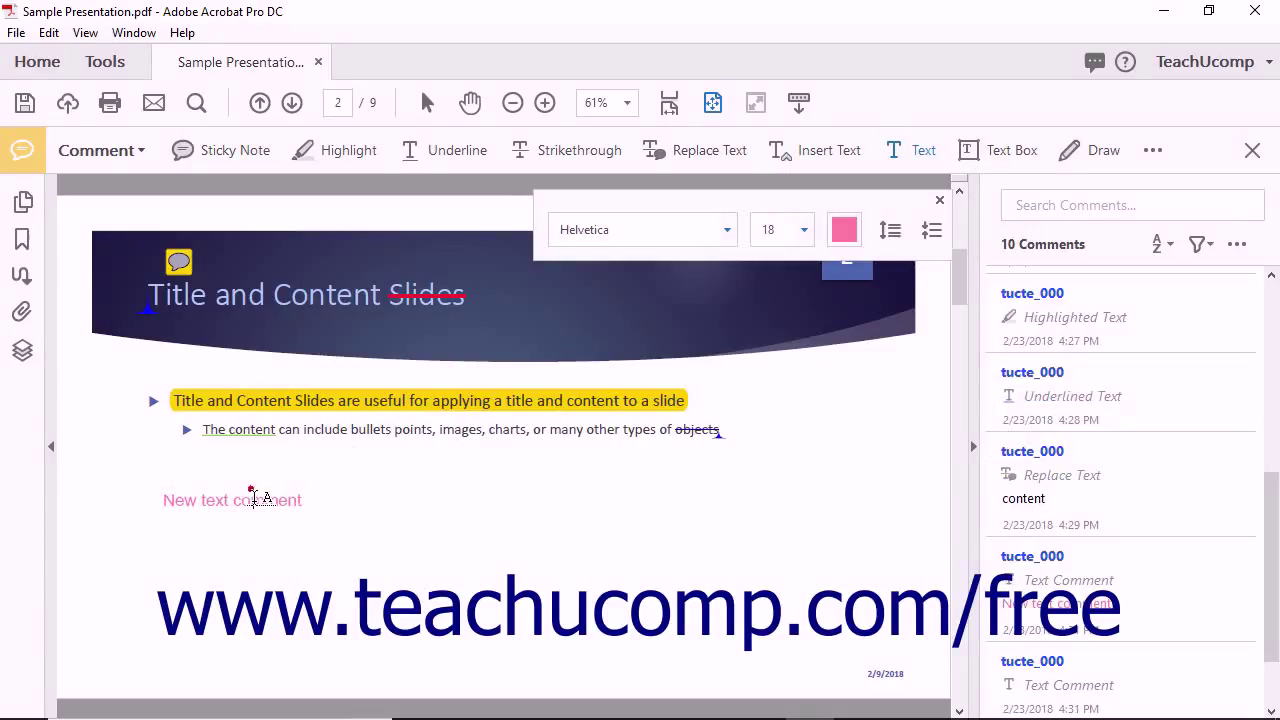
Step: Move the pink text comment up to just below the sub-bullet and widen its box
left_click(285, 496)
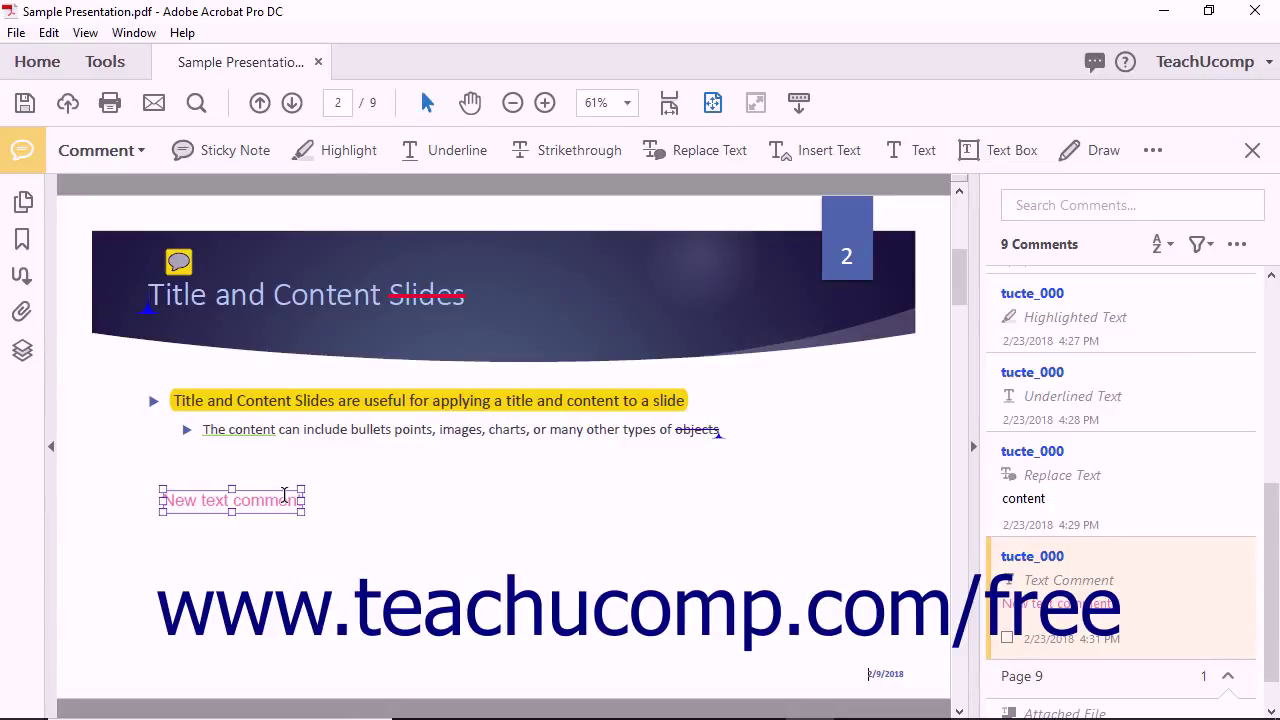
left_click_drag(286, 500, 294, 461)
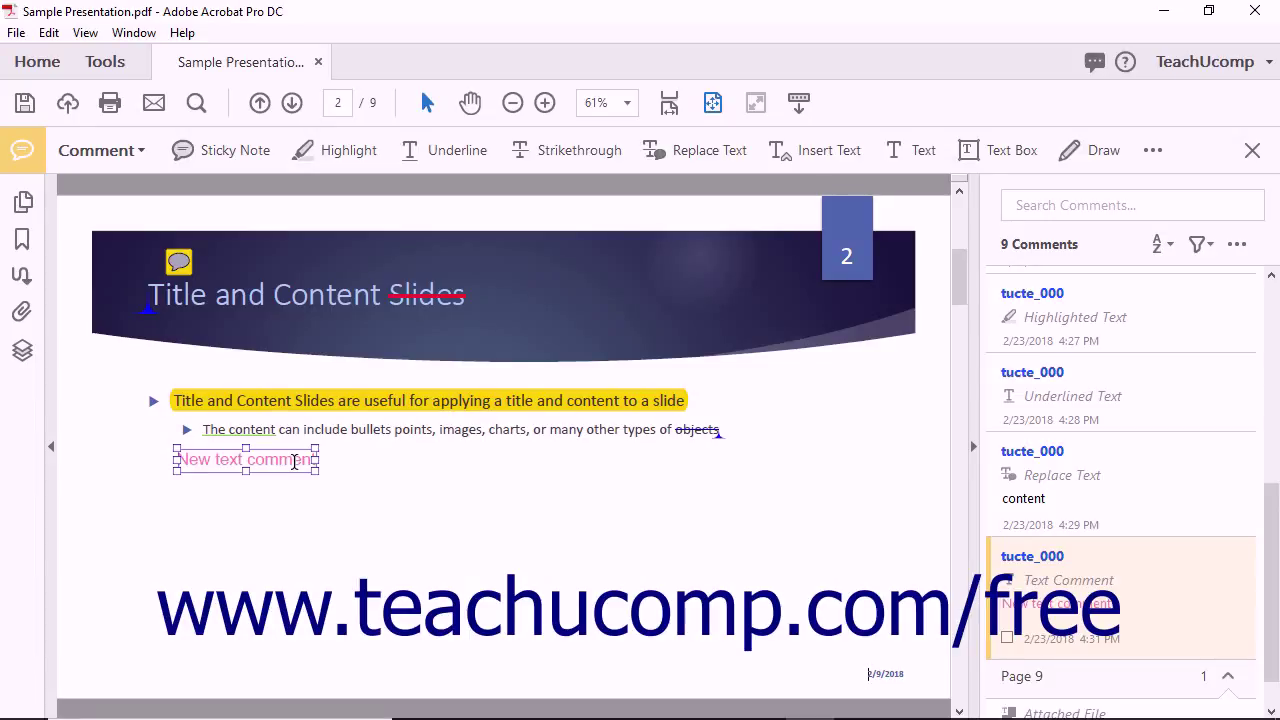
left_click(313, 461)
left_click_drag(313, 461, 385, 459)
Step: Extend the pink text comment to read "New text comment here" and deselect it
left_click(320, 459)
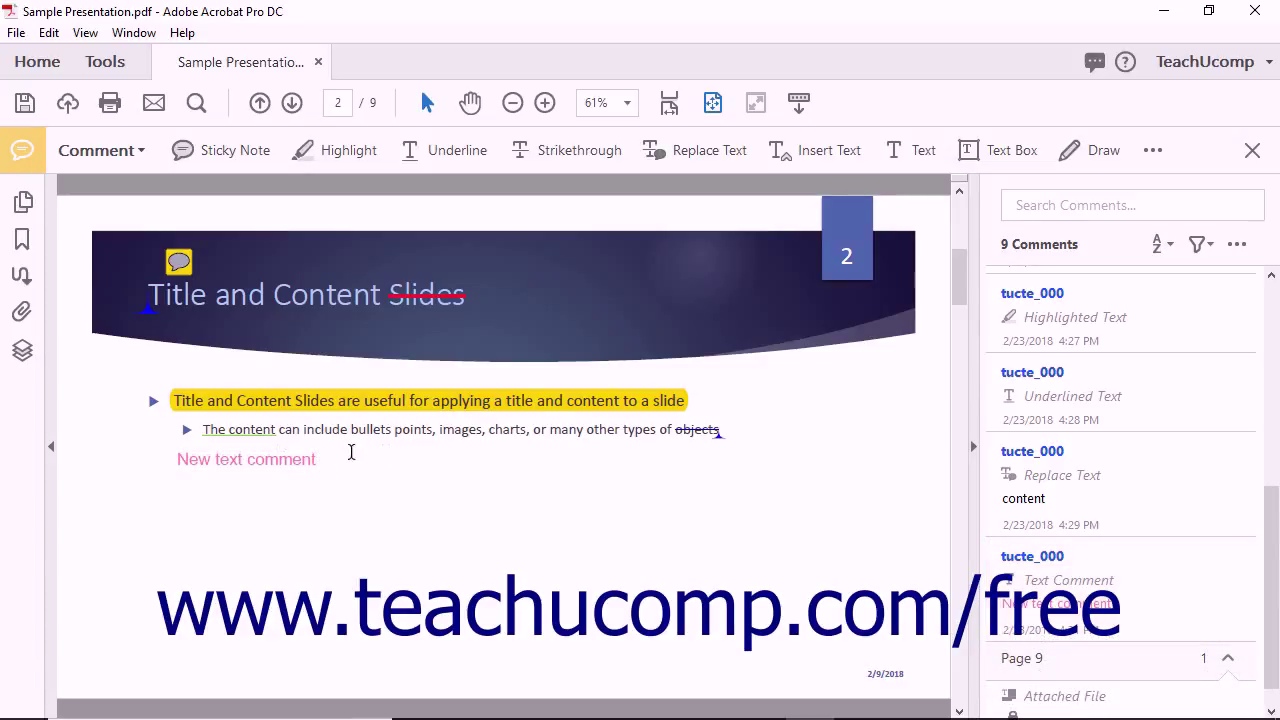
type("here")
left_click(450, 495)
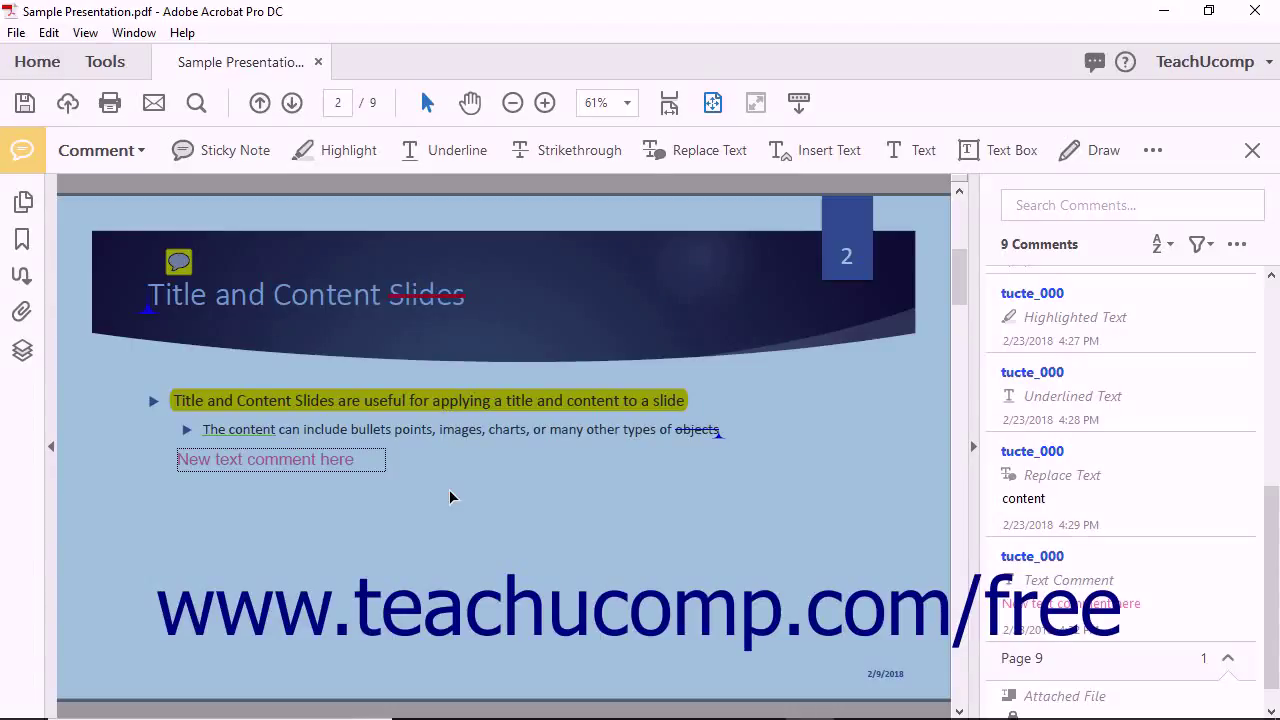
left_click(450, 497)
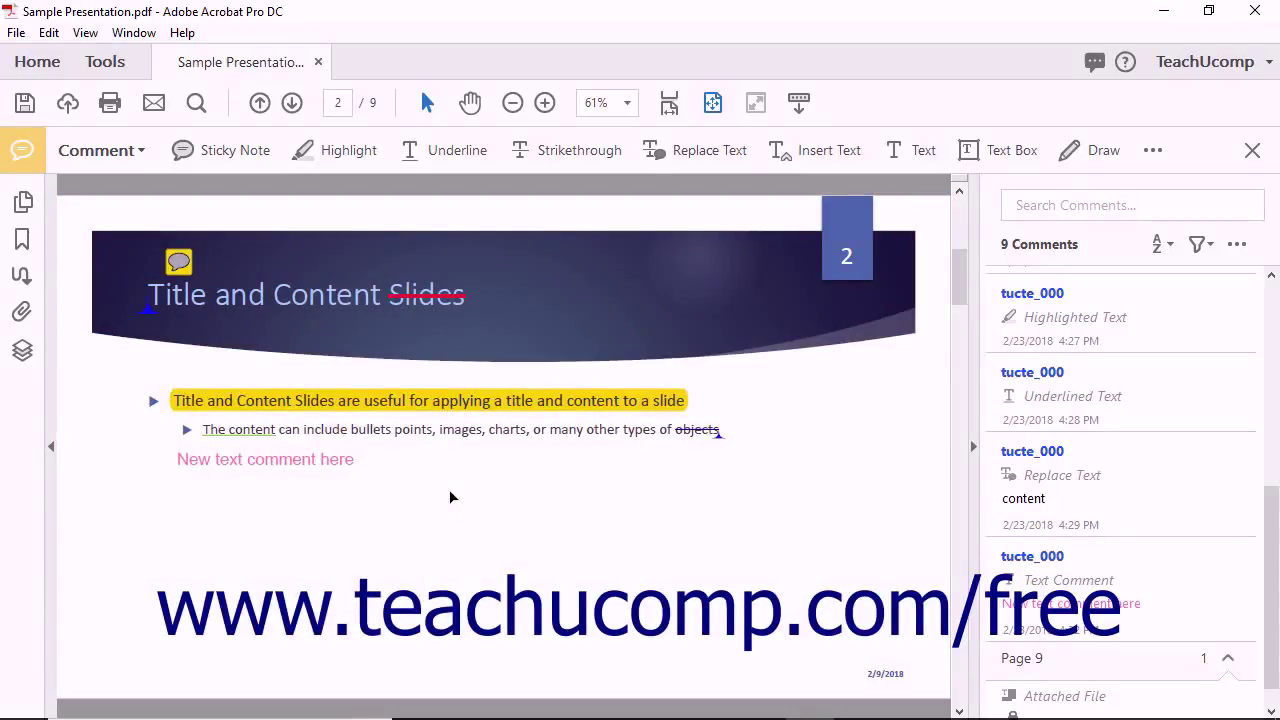
Step: Add a text box in the blank area below the sub-bullet reading "Text box goes here"
left_click(1008, 152)
left_click(545, 481)
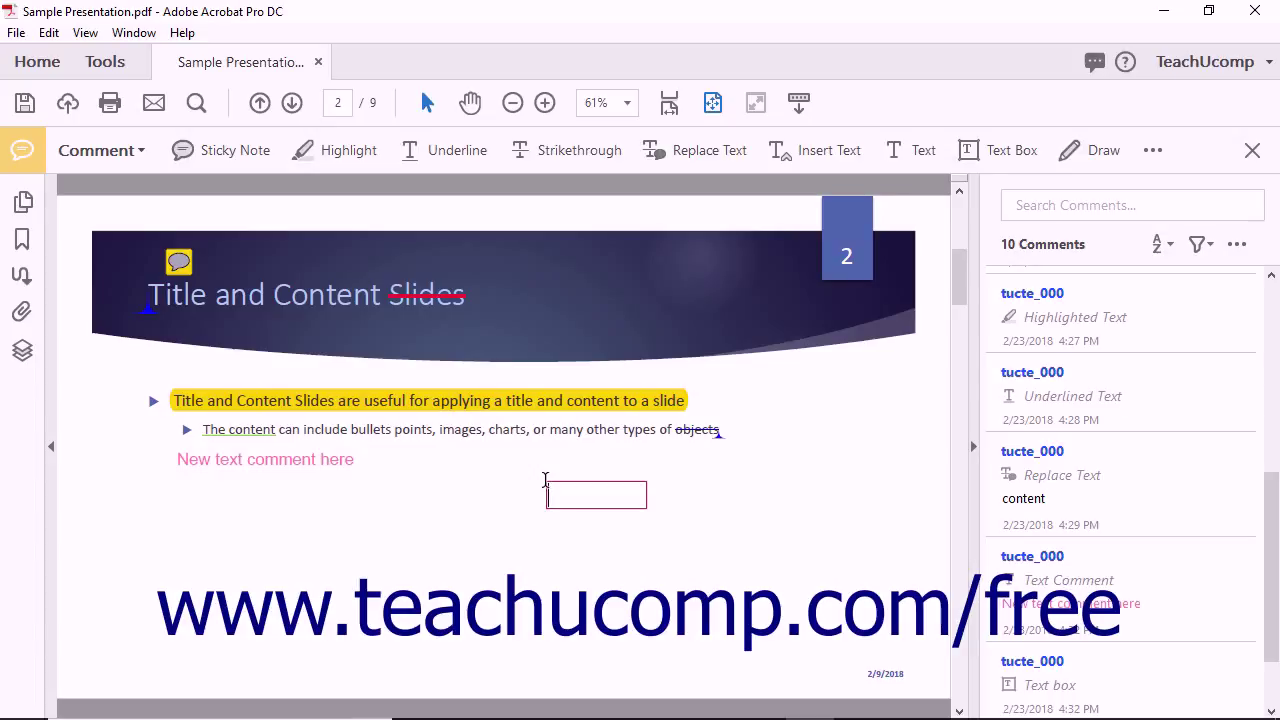
type("Text box goes here")
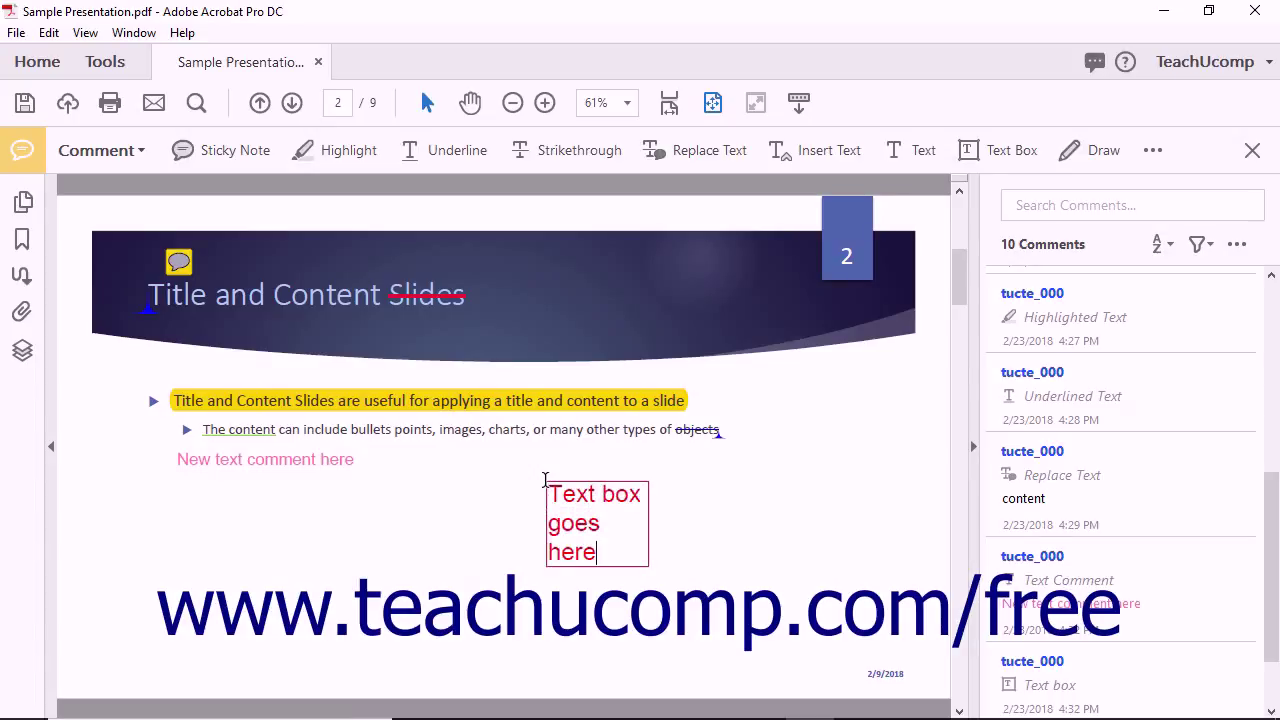
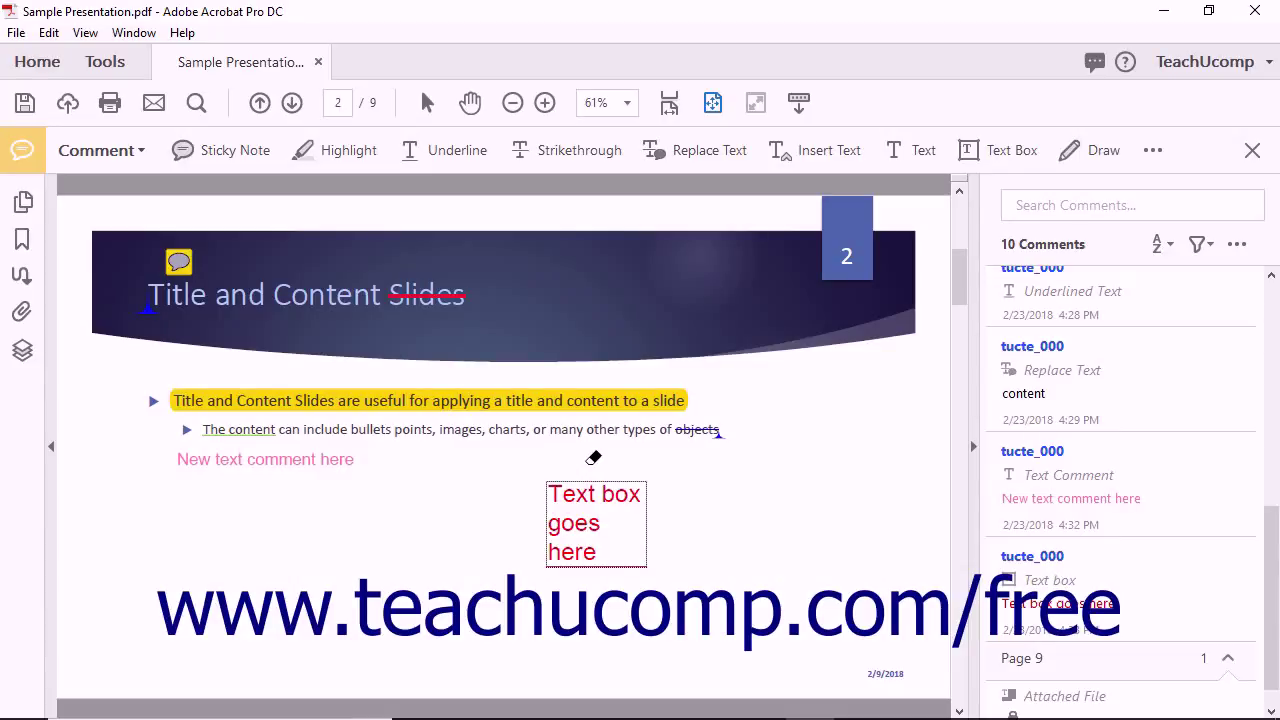
Step: Place the green APPROVED stamp in the blank area beside the red text box
left_click(1155, 151)
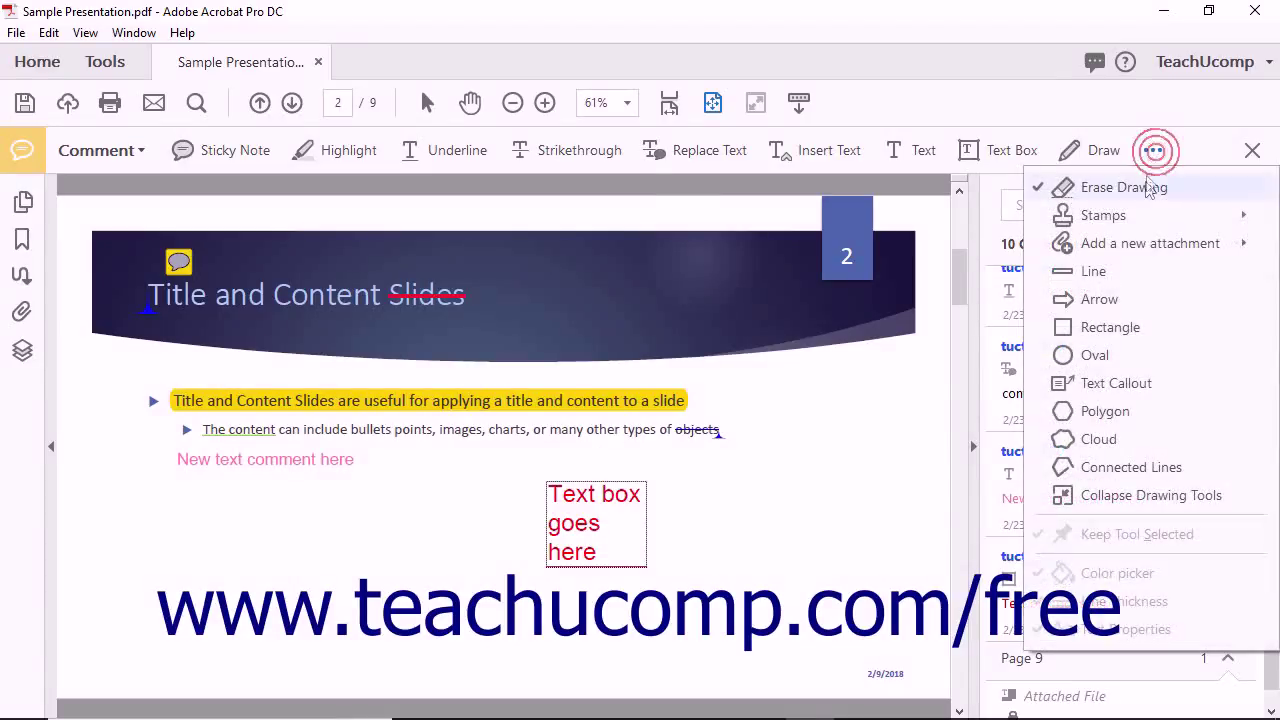
mouse_move(1140, 220)
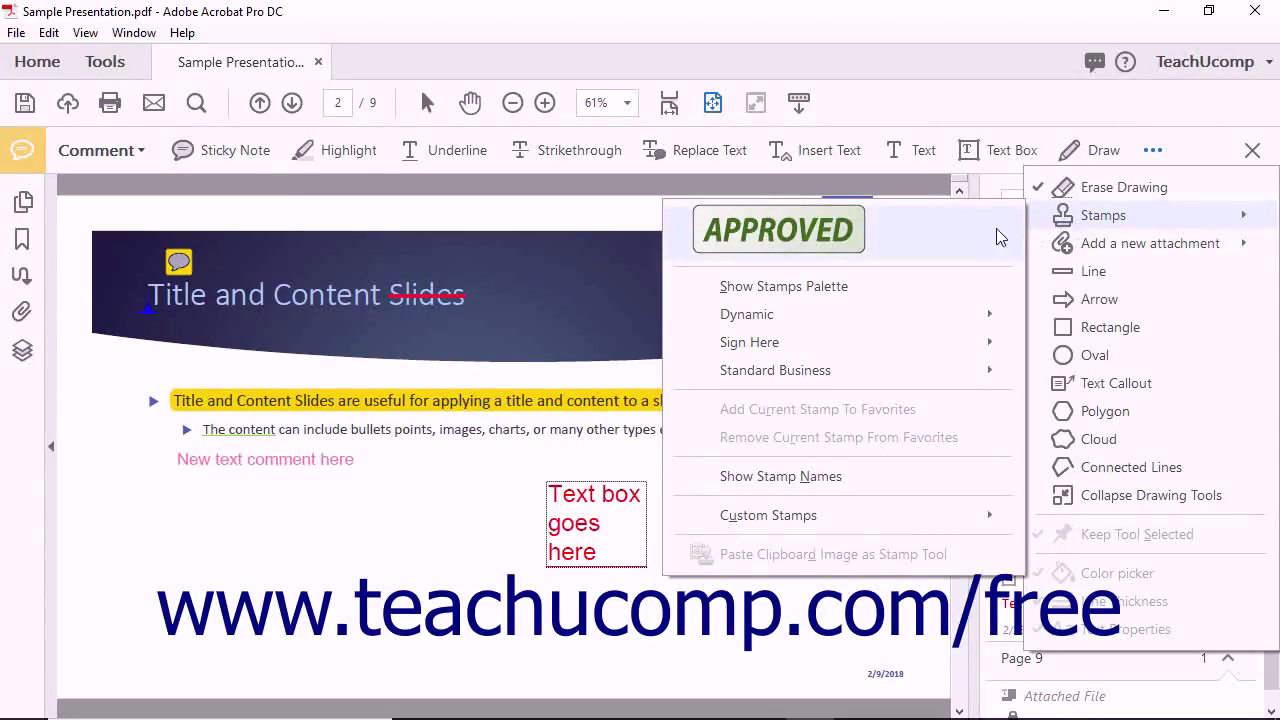
left_click(941, 234)
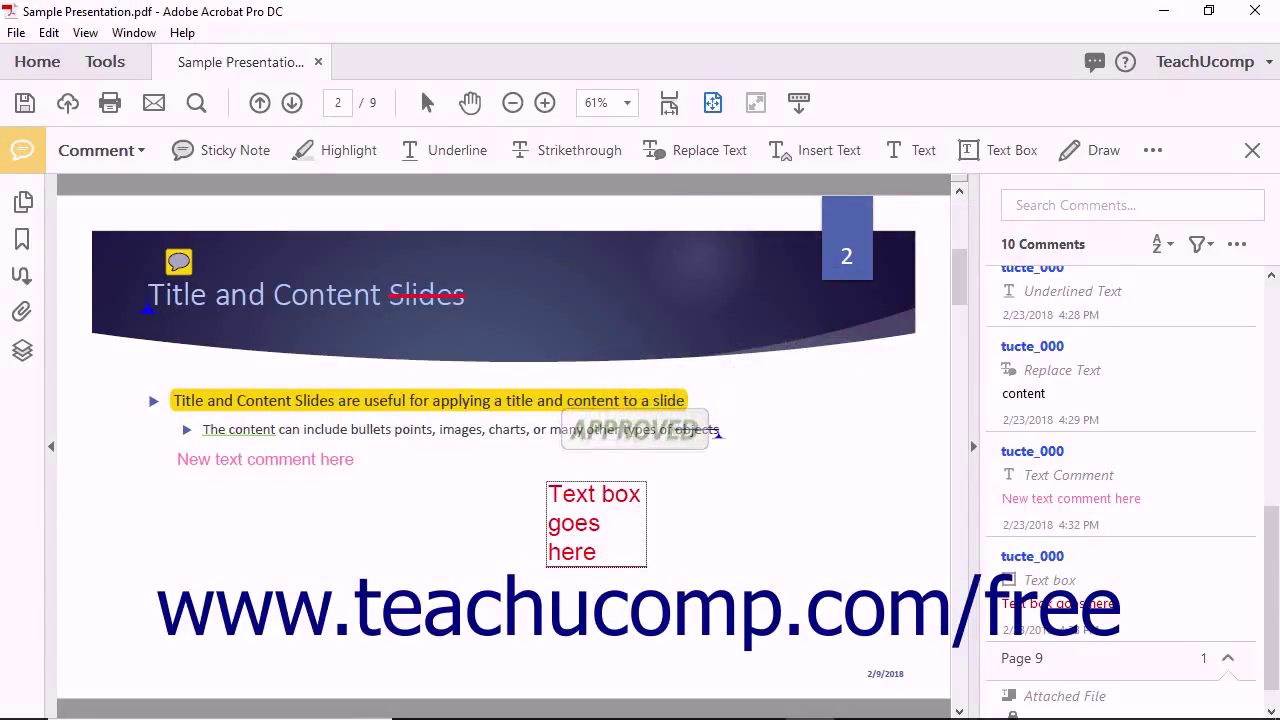
left_click(767, 487)
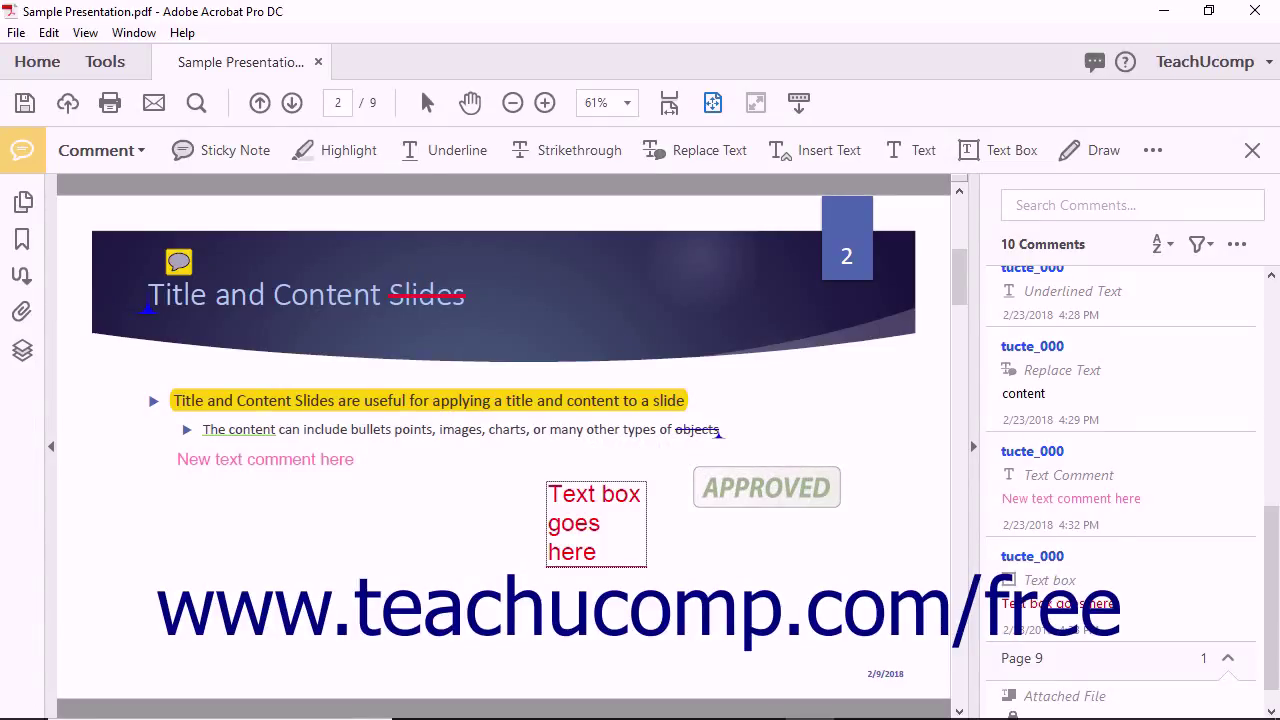
left_click(767, 487)
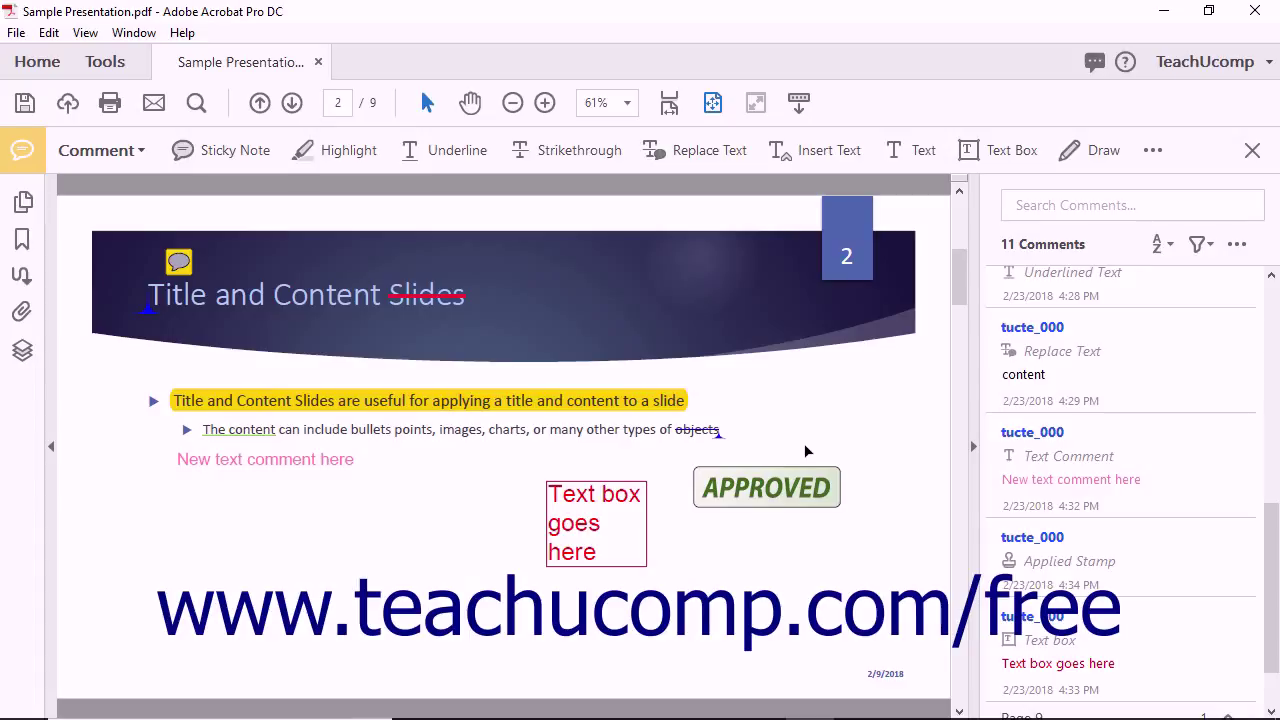
Step: Attach the file Scanned Picture to the page in the blank area below the pink text comment
left_click(1153, 150)
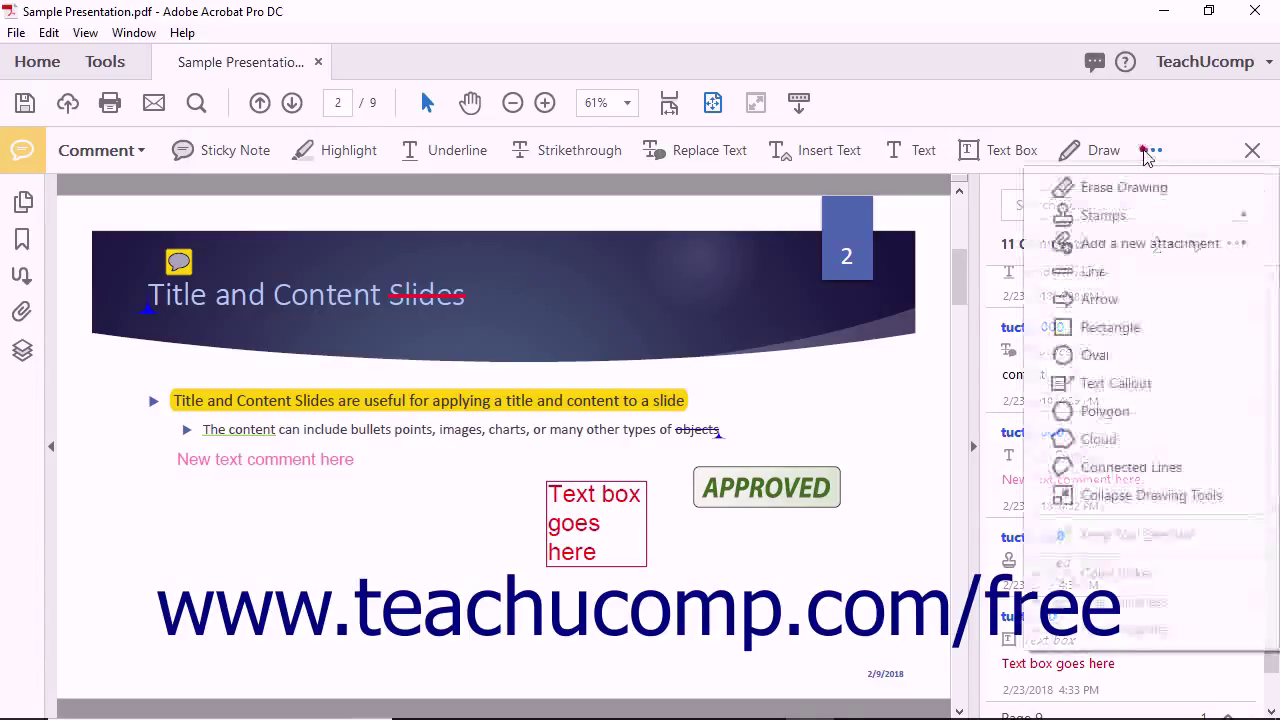
mouse_move(1134, 251)
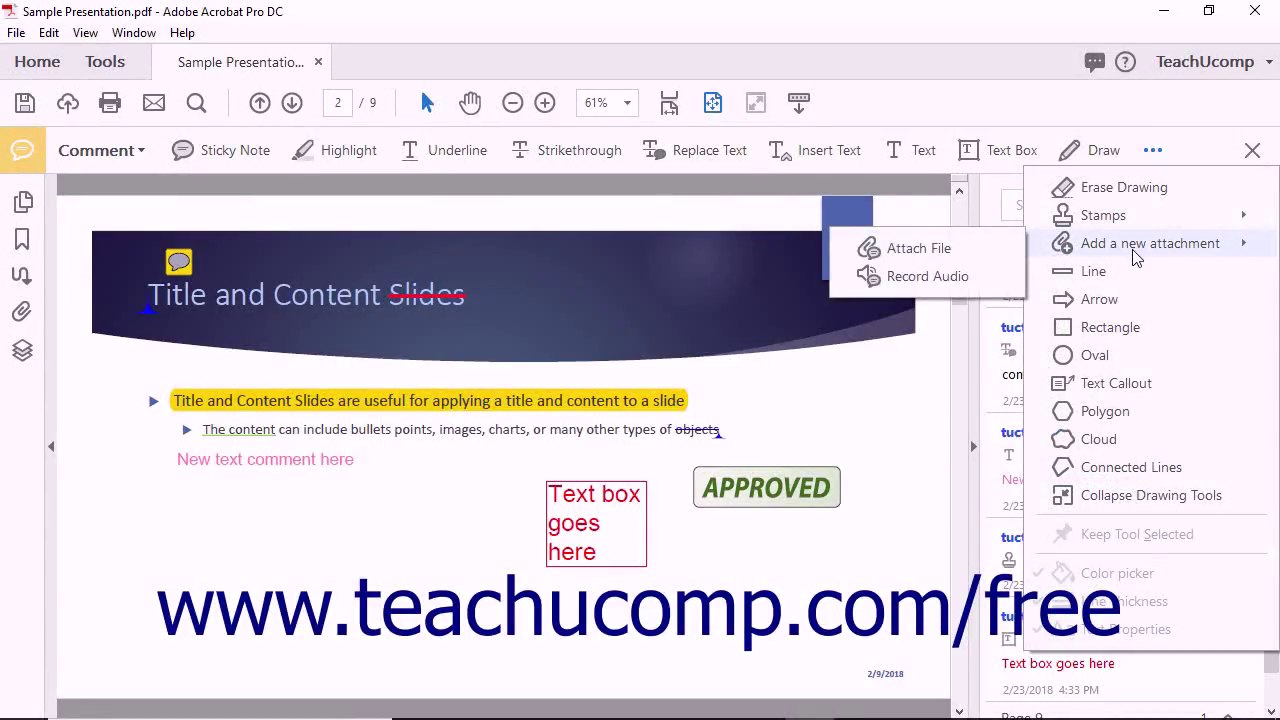
left_click(1007, 256)
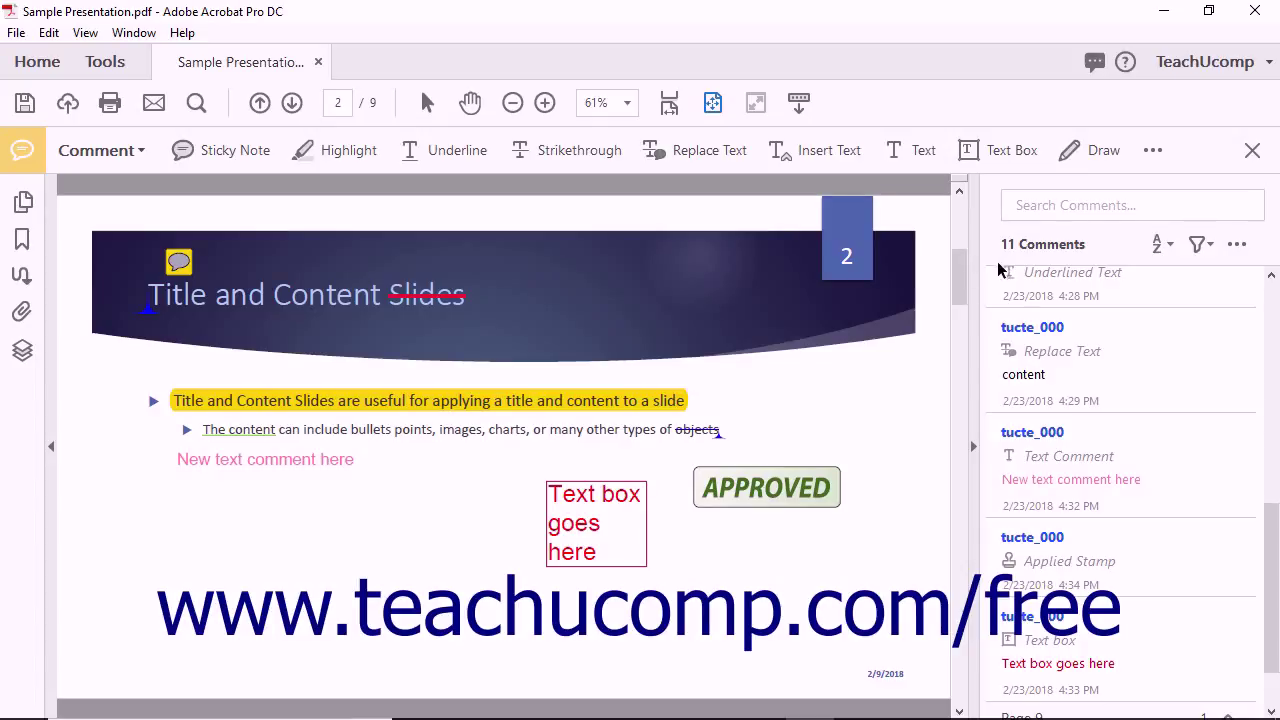
left_click(170, 512)
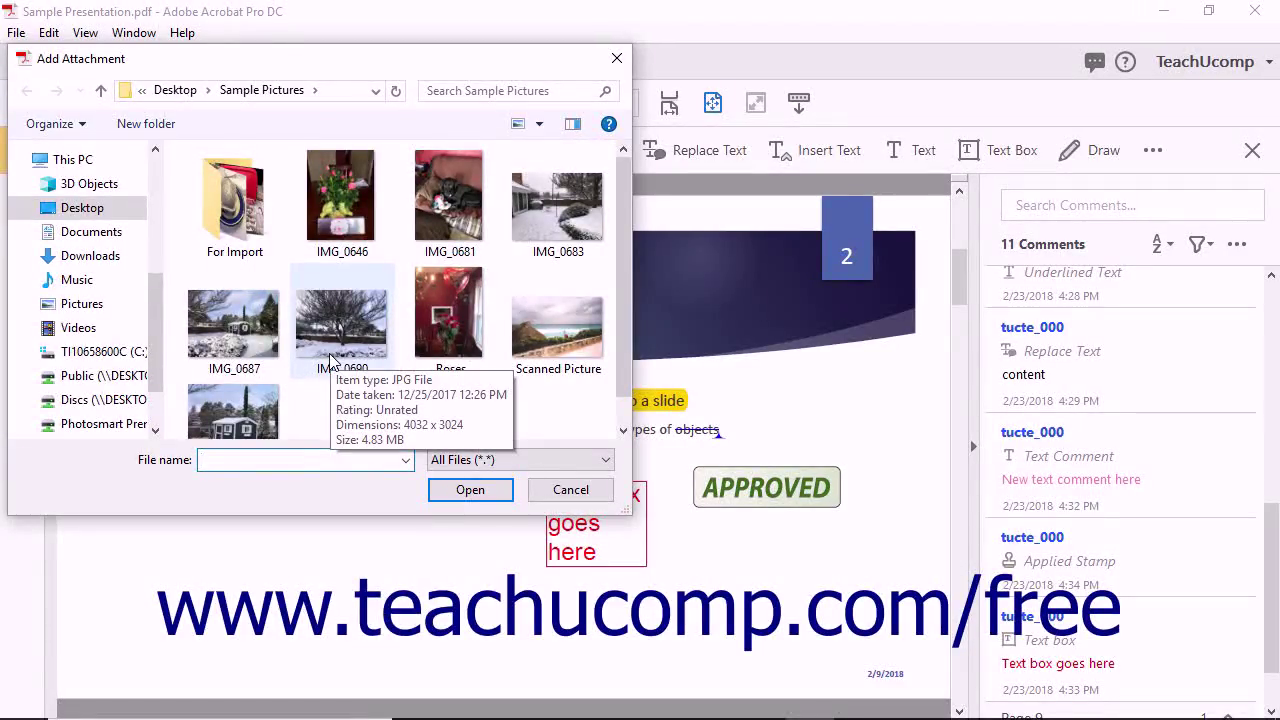
left_click(548, 303)
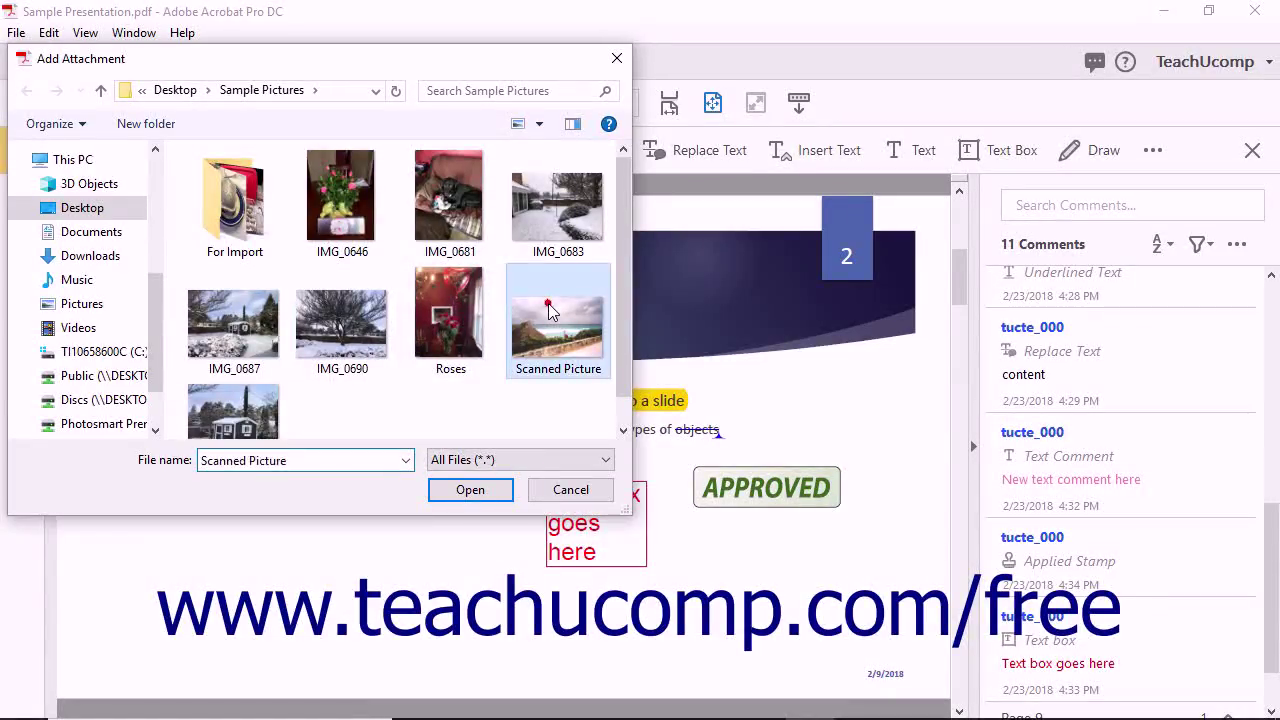
left_click(483, 495)
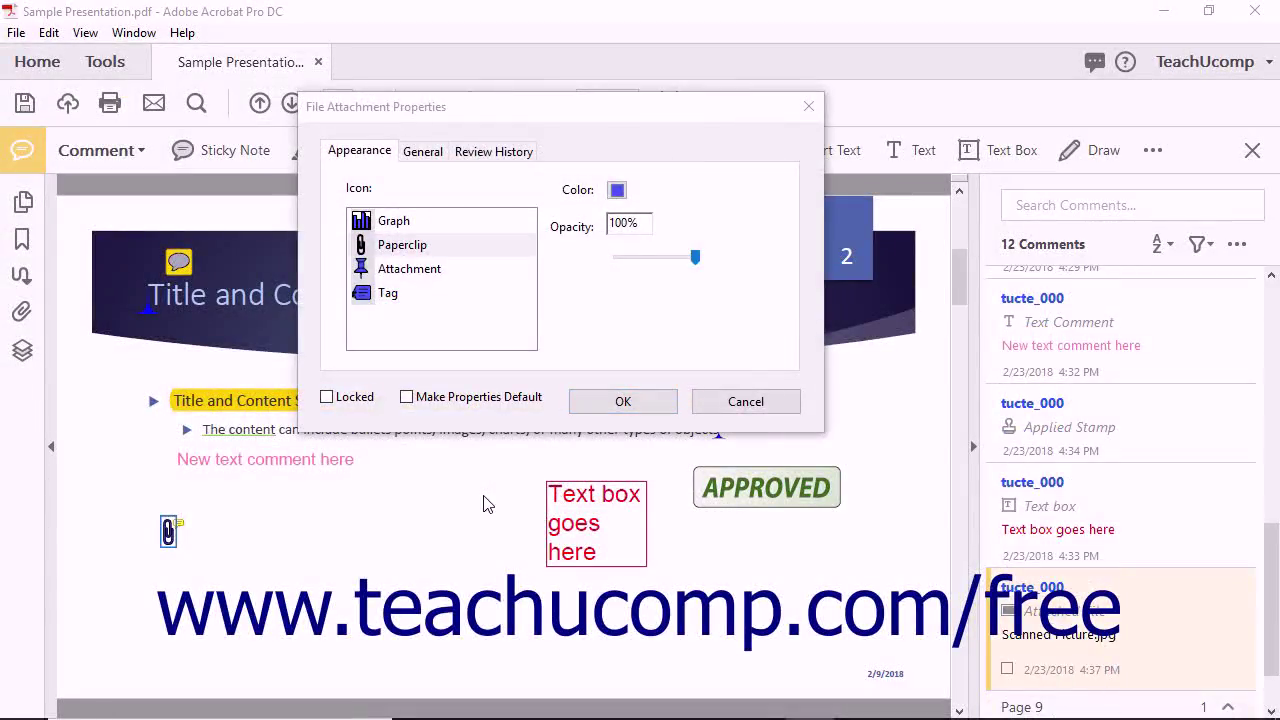
Step: Use the Paperclip icon for the file attachment, enter the description "Picture" and accept its properties
left_click(387, 159)
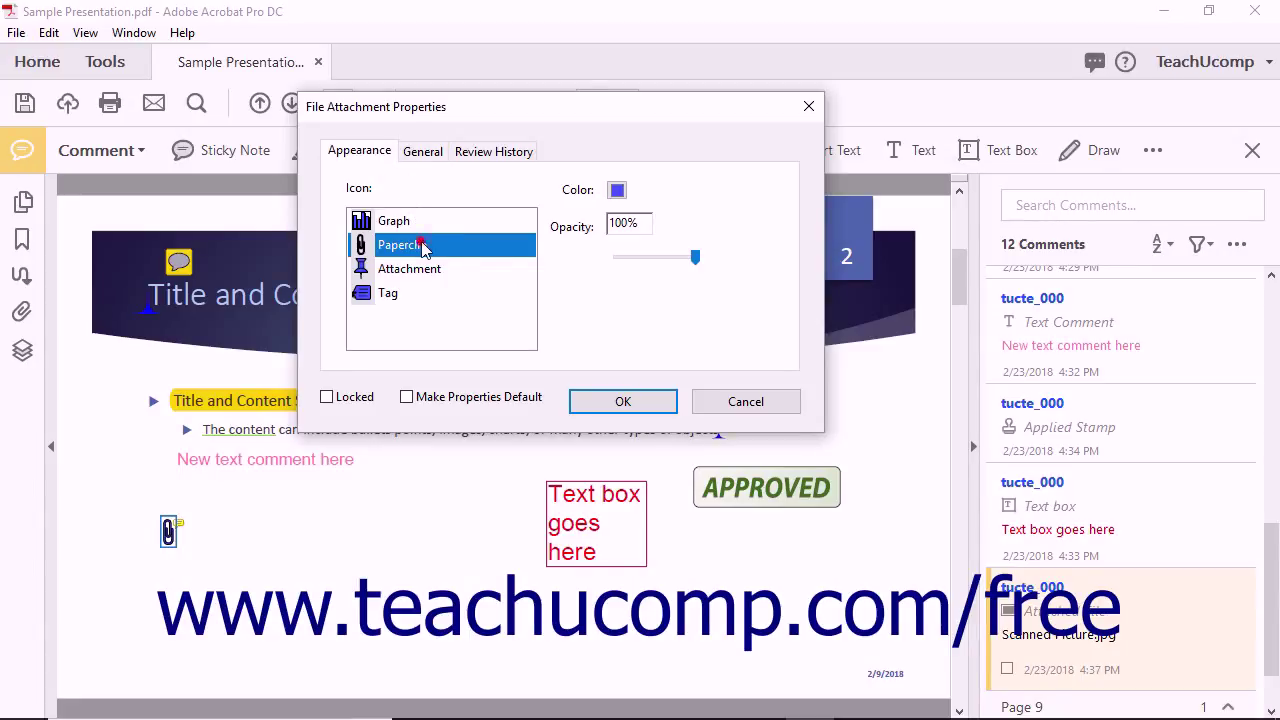
left_click(423, 151)
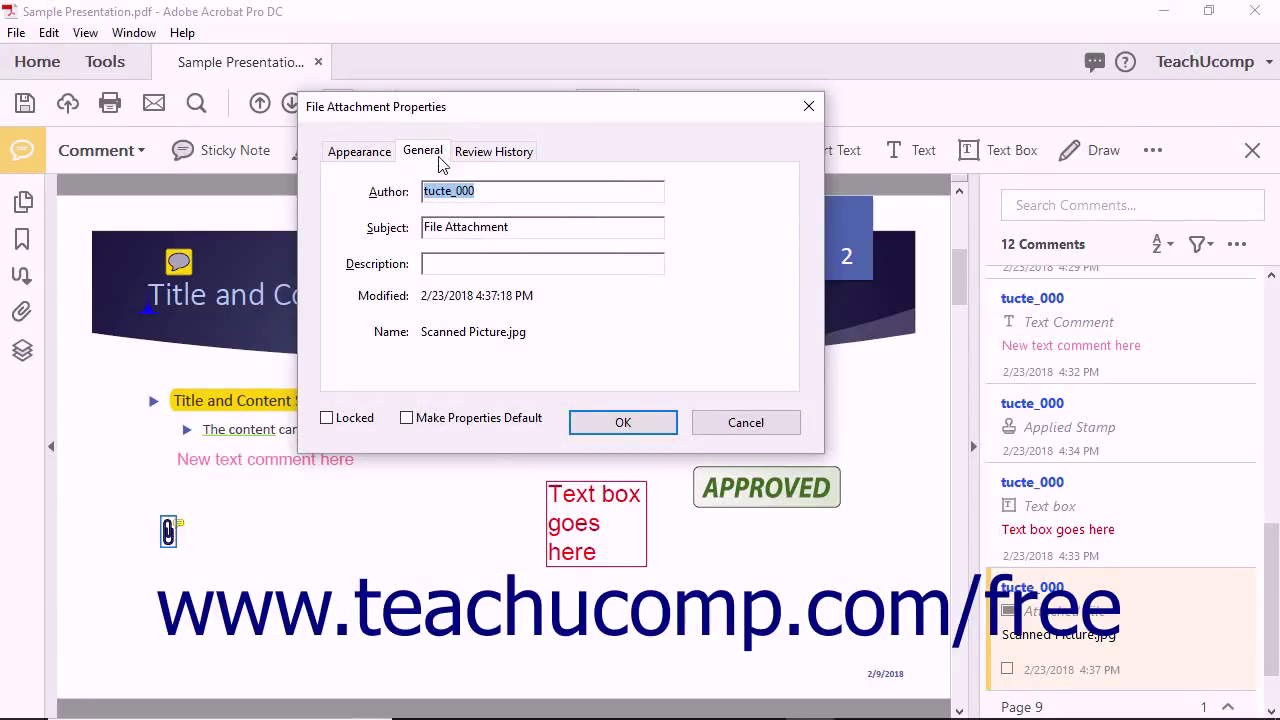
left_click(449, 262)
type("Picture")
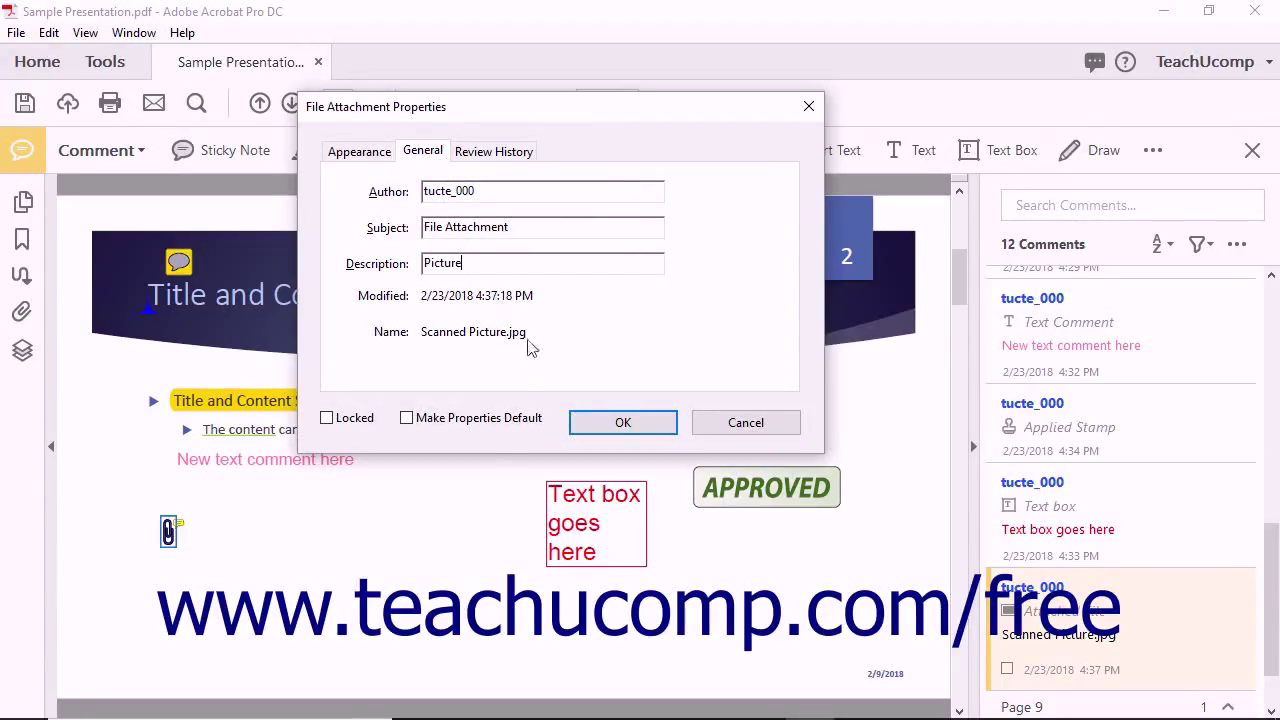
left_click(595, 424)
mouse_move(167, 530)
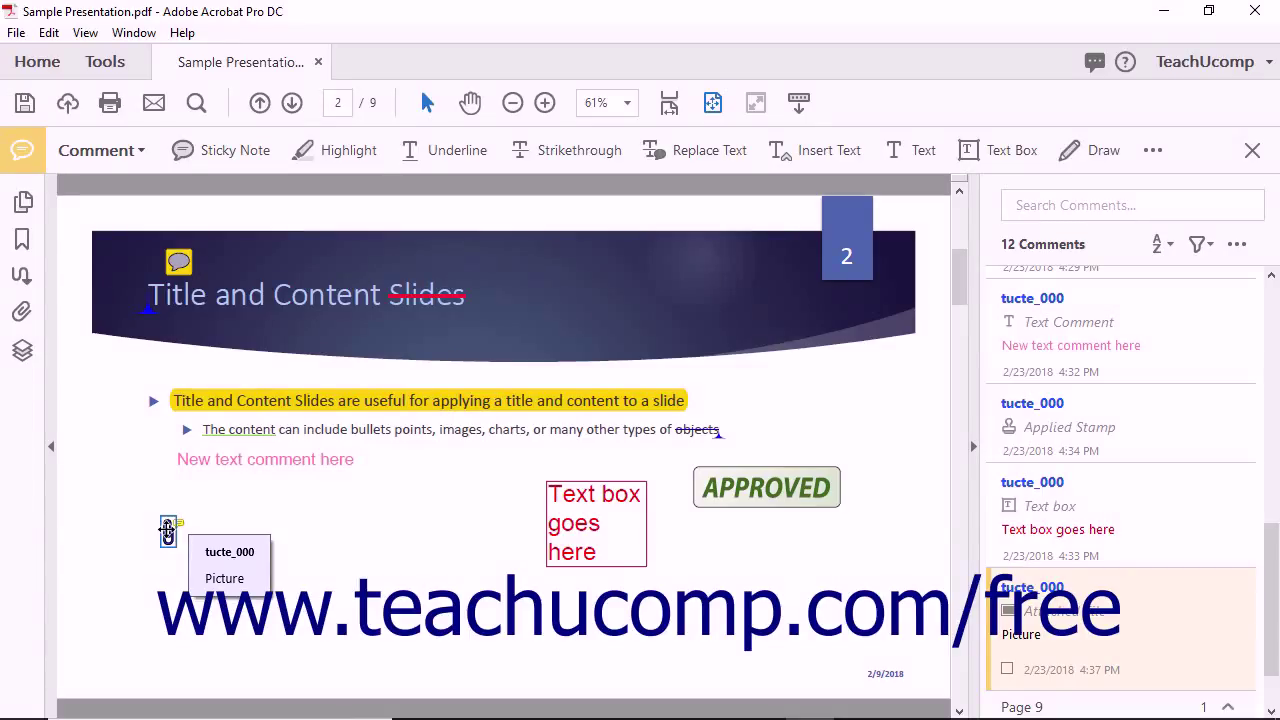
double_click(167, 530)
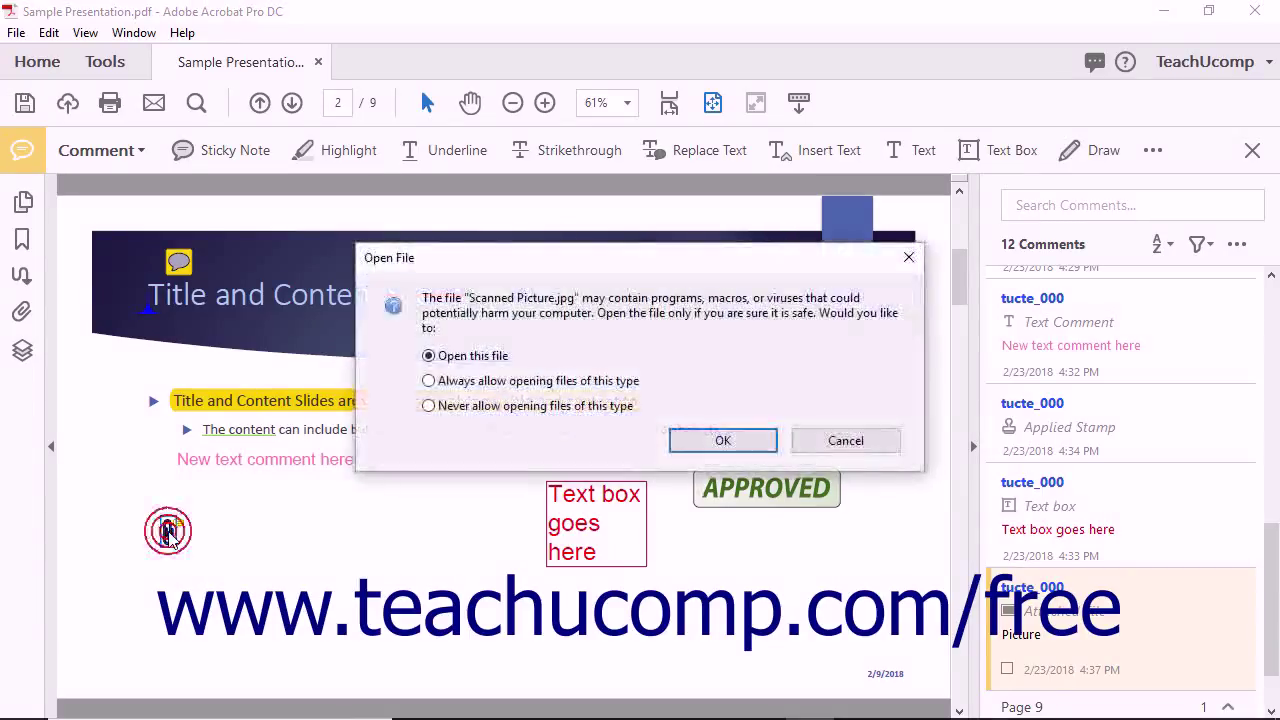
left_click(825, 441)
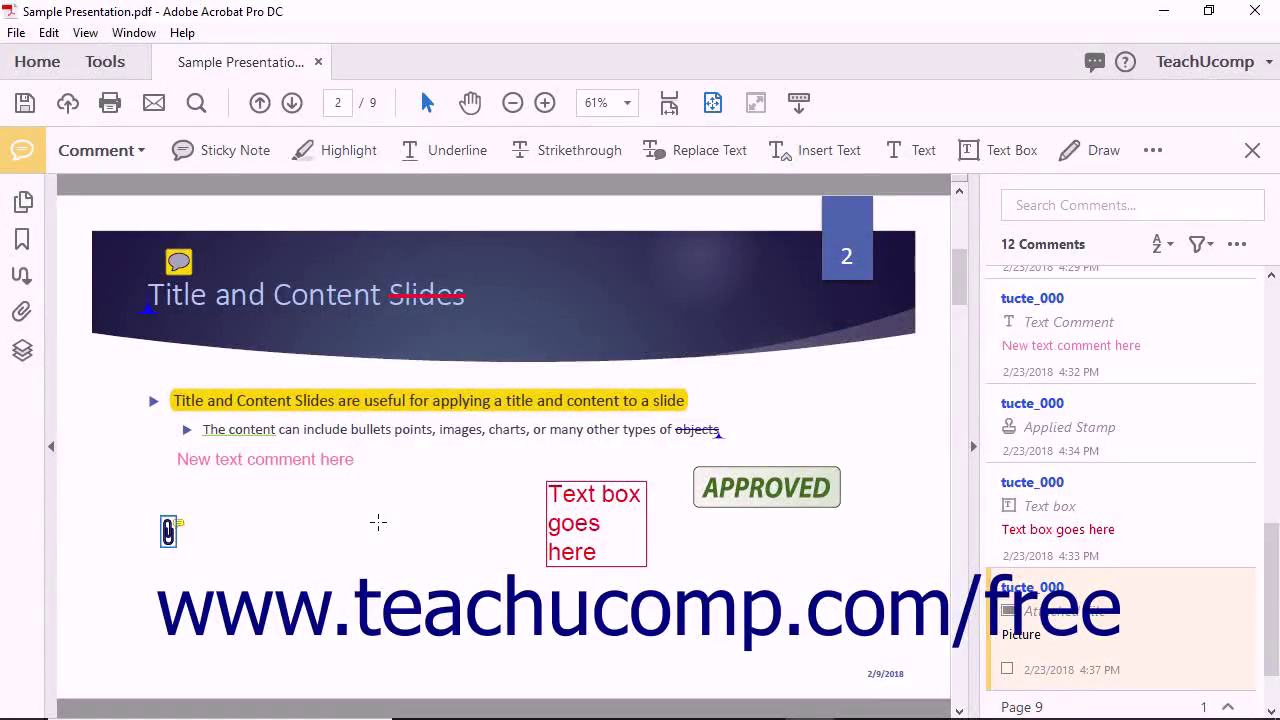
Step: Record a short audio comment and attach it between the paperclip attachment and the red text box
left_click(1153, 150)
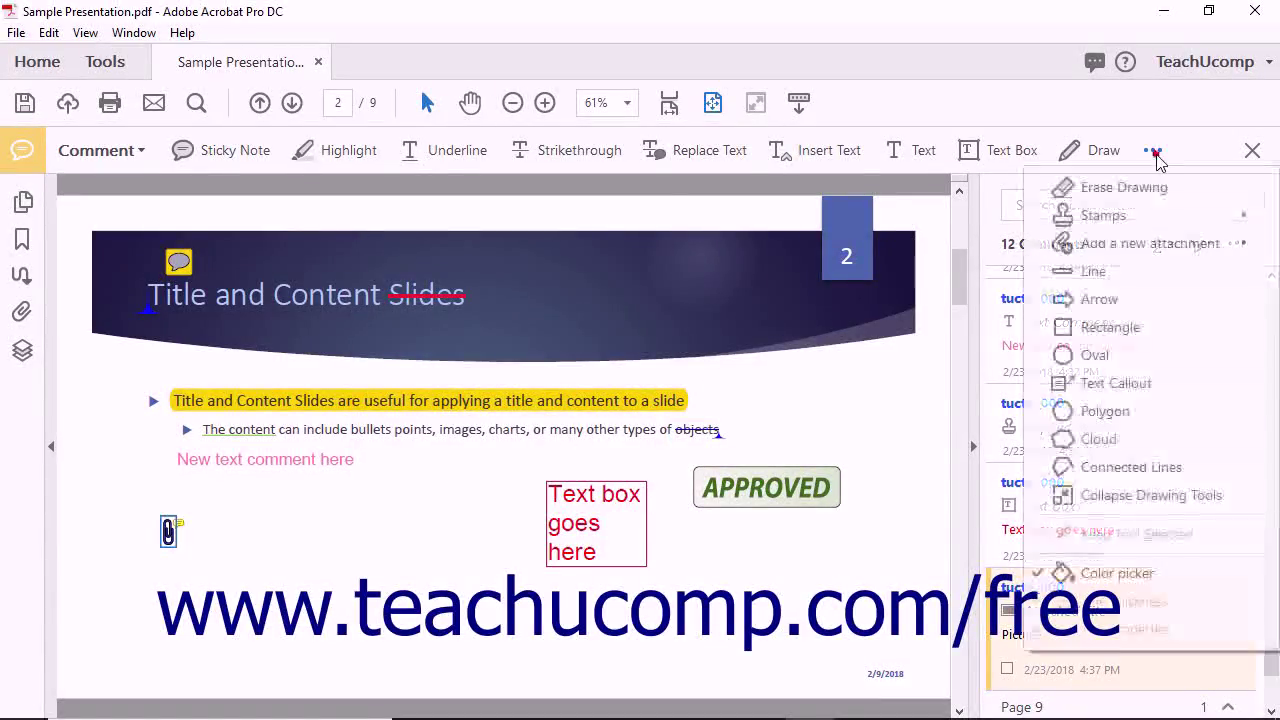
mouse_move(1157, 246)
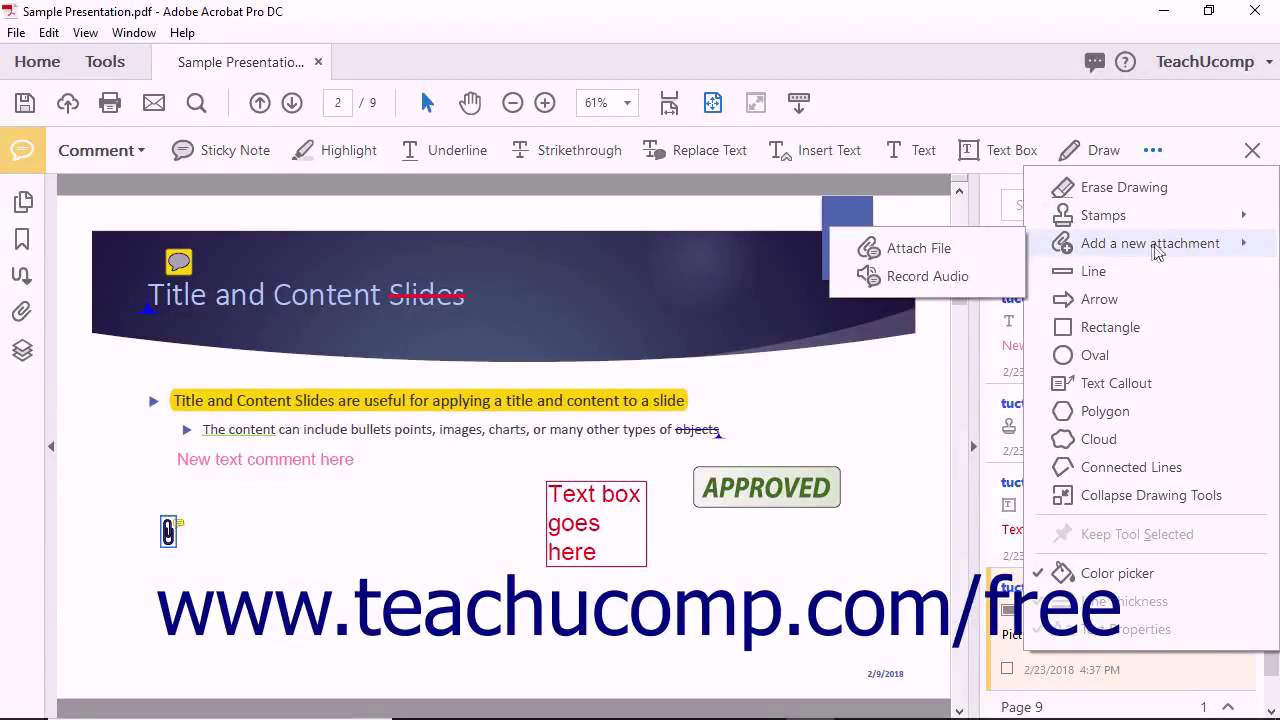
left_click(951, 286)
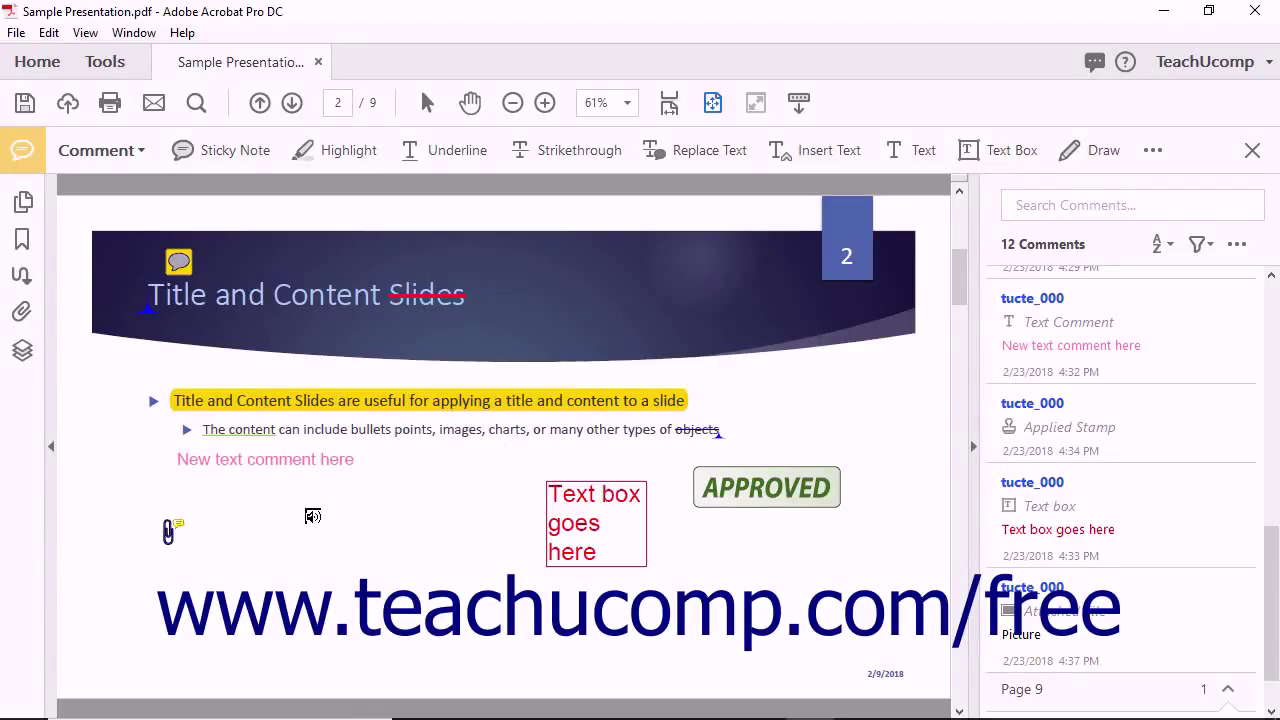
left_click(312, 516)
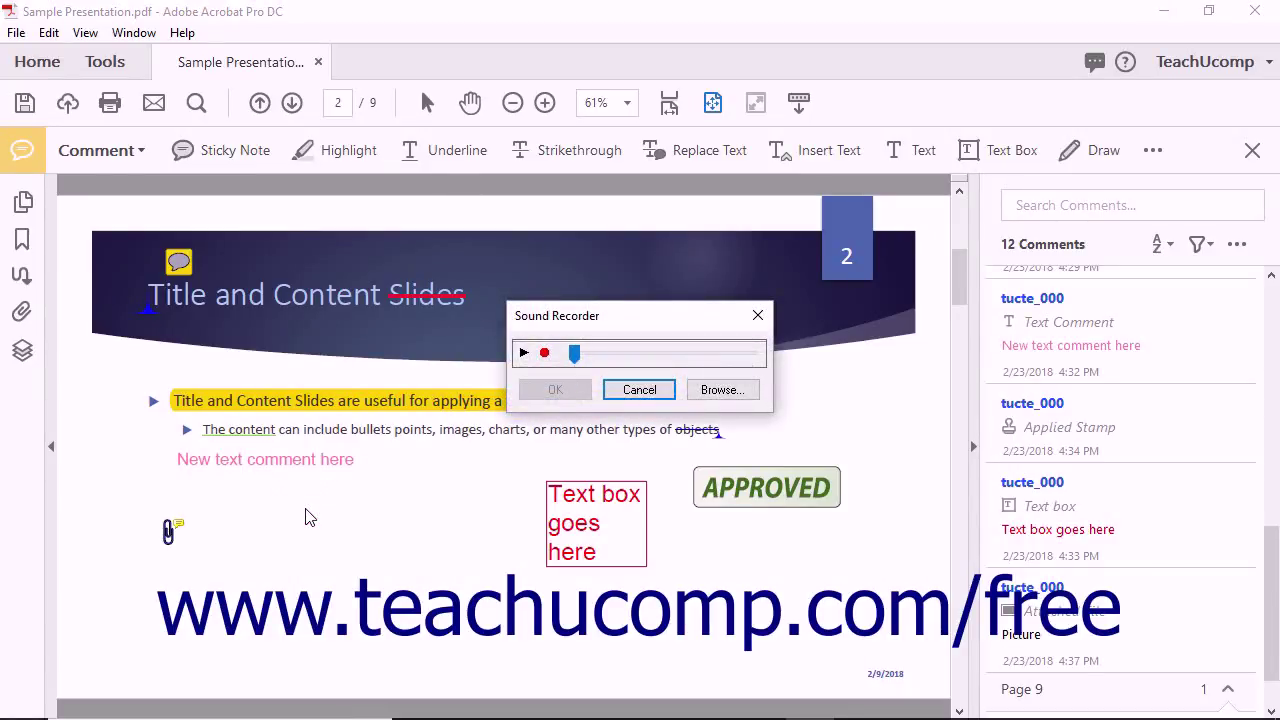
left_click(544, 356)
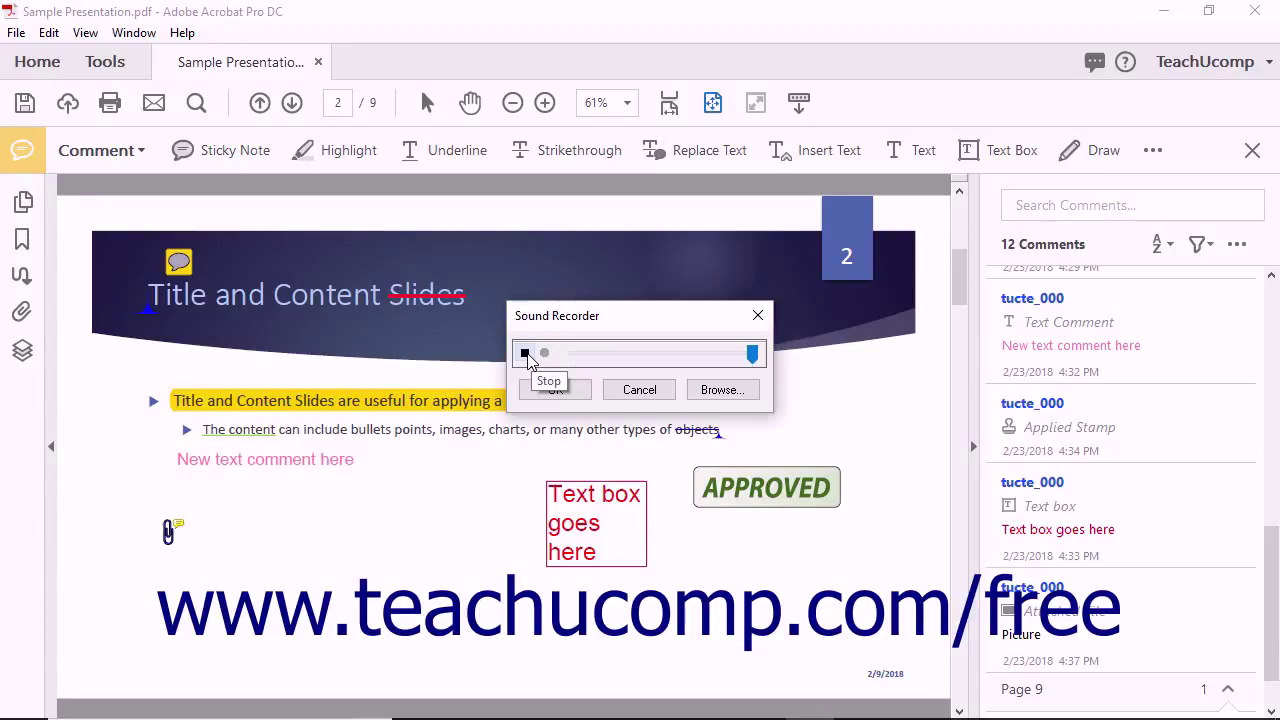
left_click(527, 356)
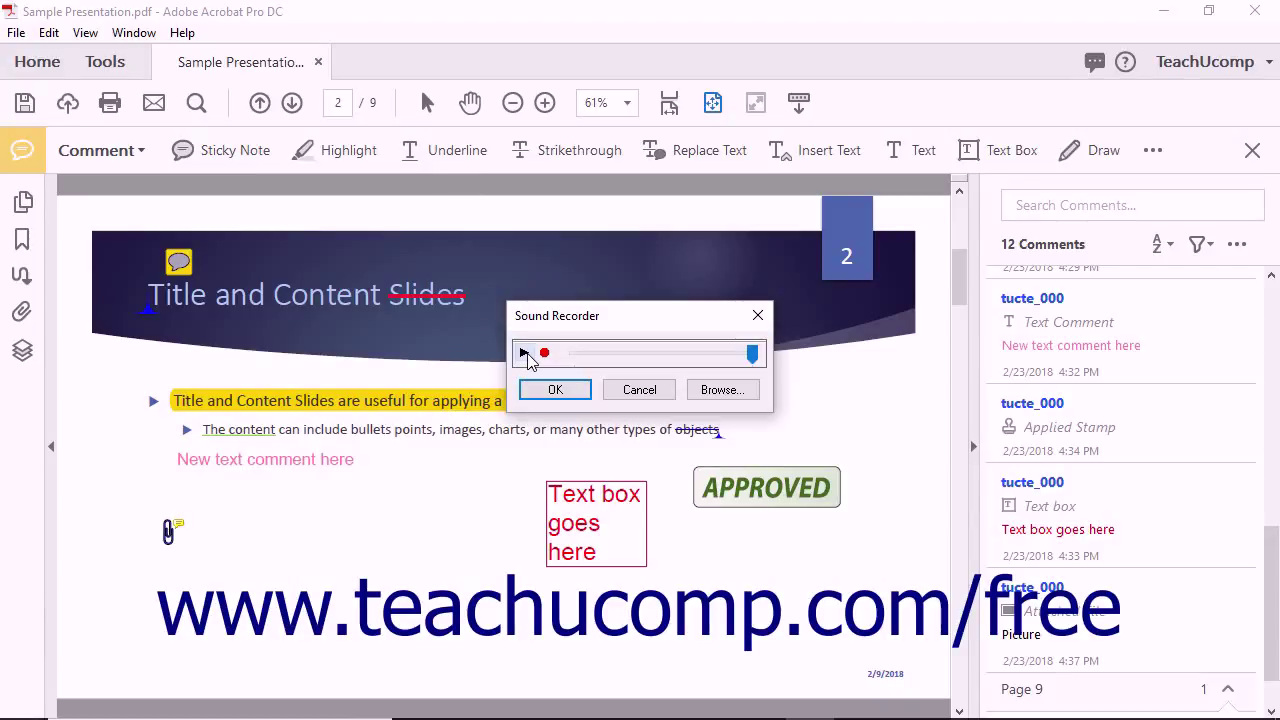
left_click(556, 390)
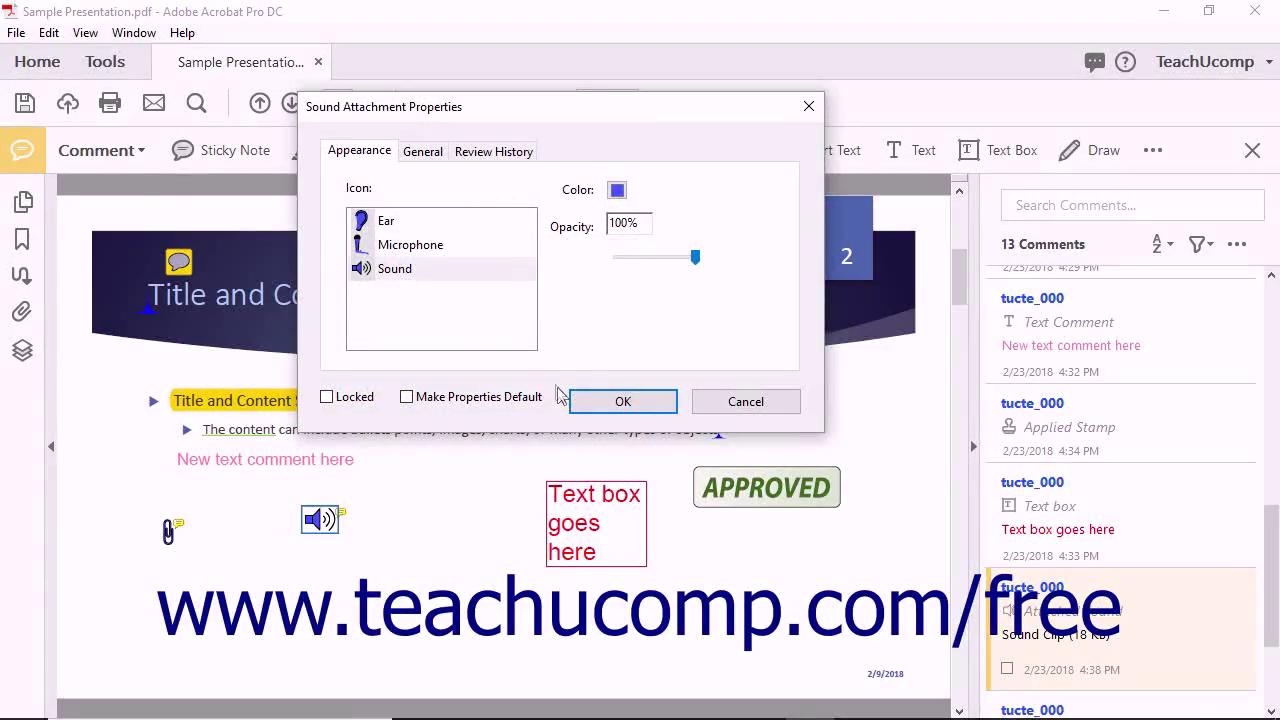
Step: Use the Sound icon for the audio attachment, review its general properties and accept them
left_click(365, 154)
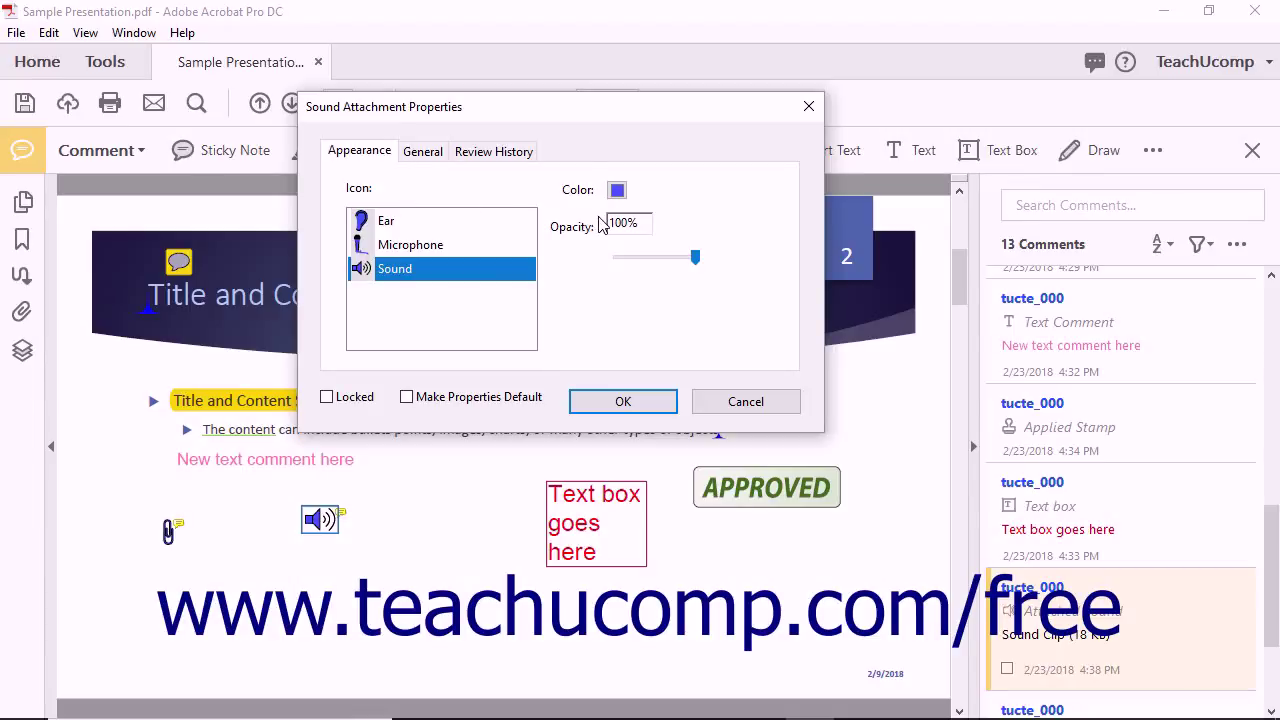
left_click(425, 156)
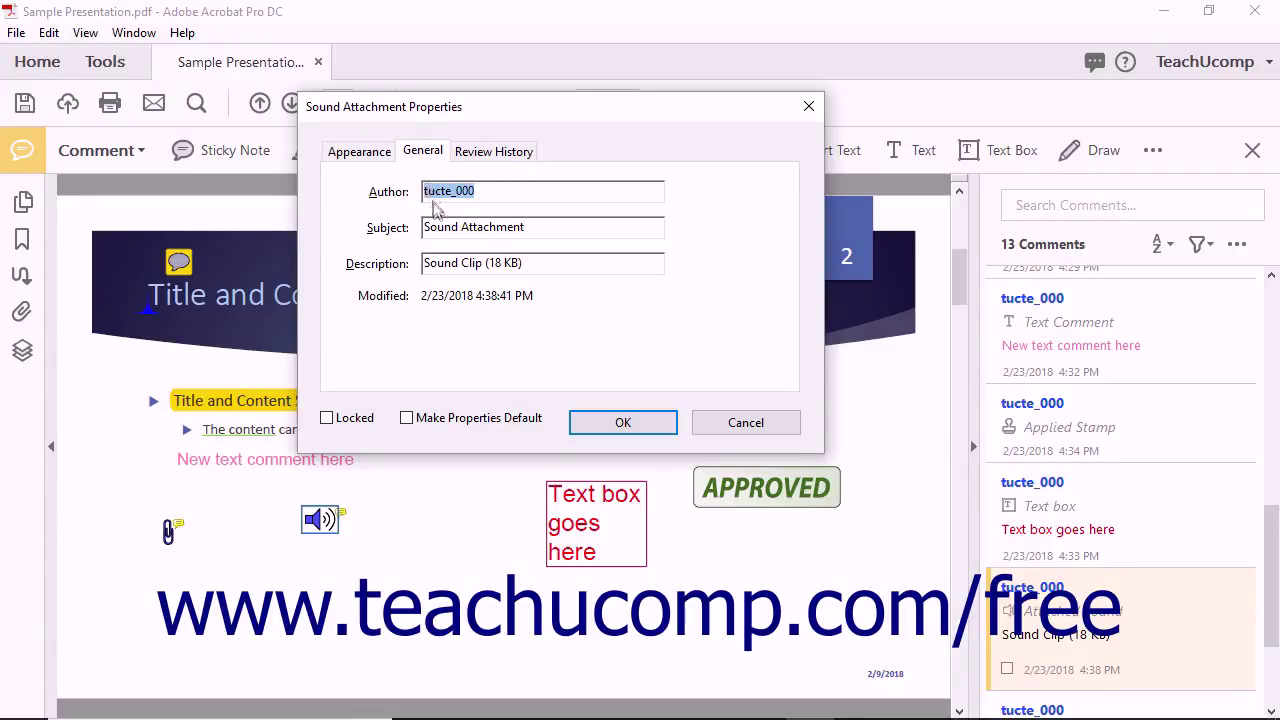
left_click(605, 428)
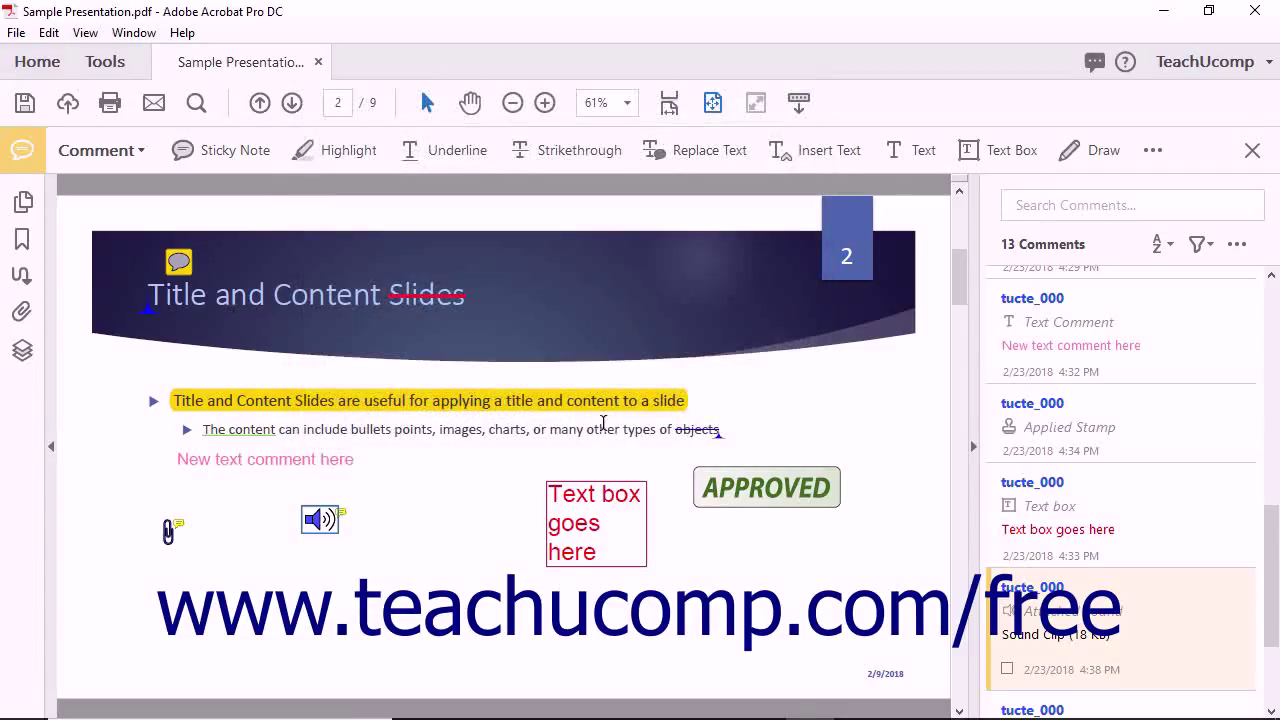